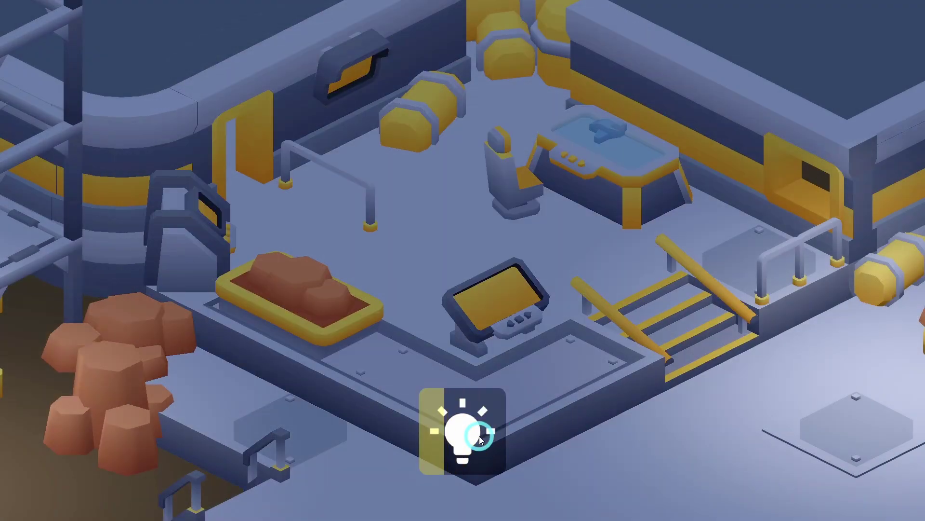
pyautogui.click(479, 436)
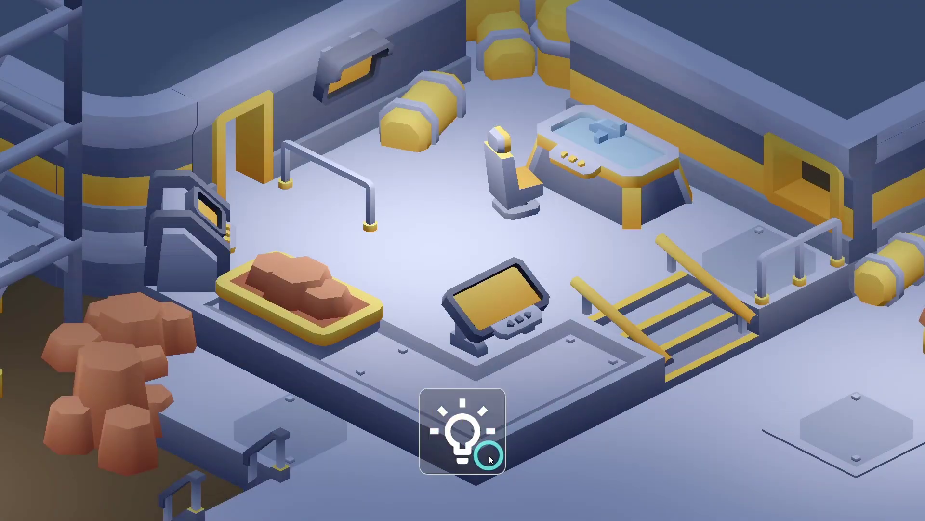
# Step: Toggle the lightbulb button six times in the running scene, ending with the room lights off
pyautogui.click(486, 445)
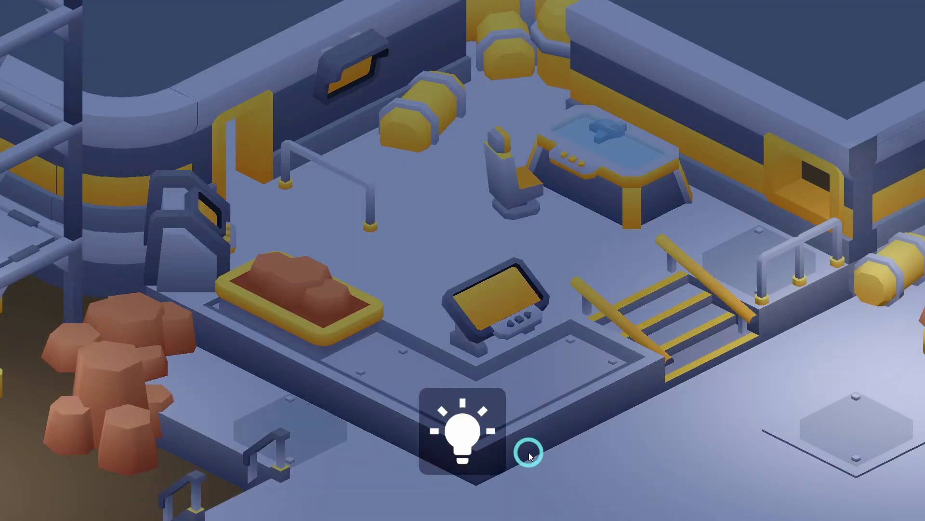
pyautogui.click(484, 444)
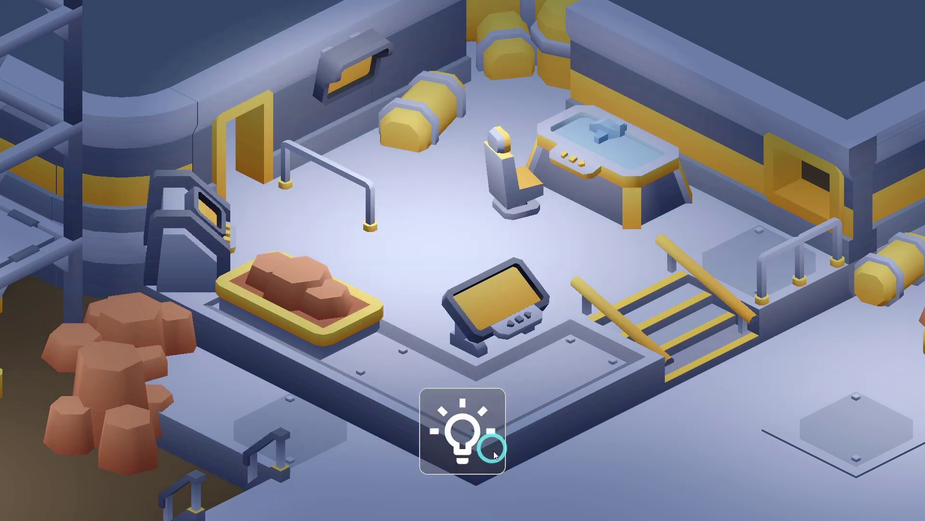
pyautogui.click(494, 447)
pyautogui.click(486, 444)
pyautogui.click(479, 441)
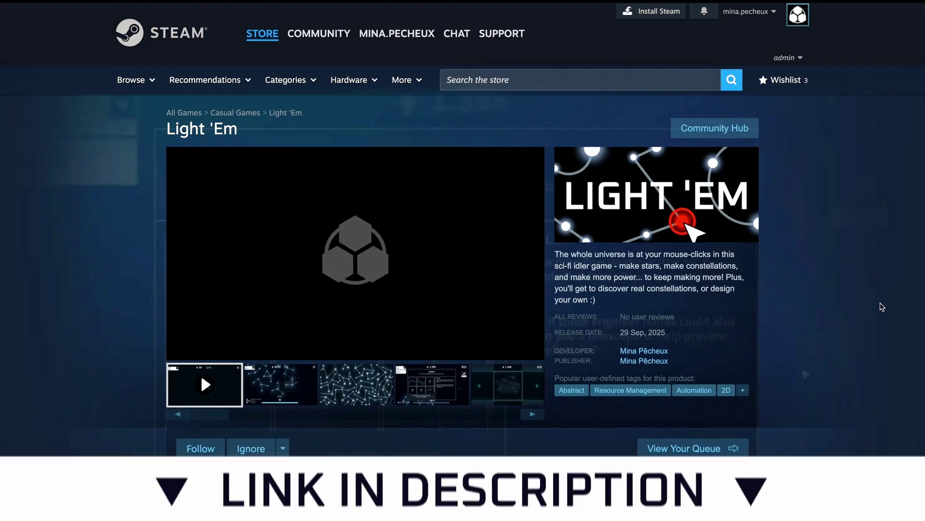
# Step: Place three linked stars in the sky and read the Equuleus constellation description
pyautogui.scroll(-5, 882, 307)
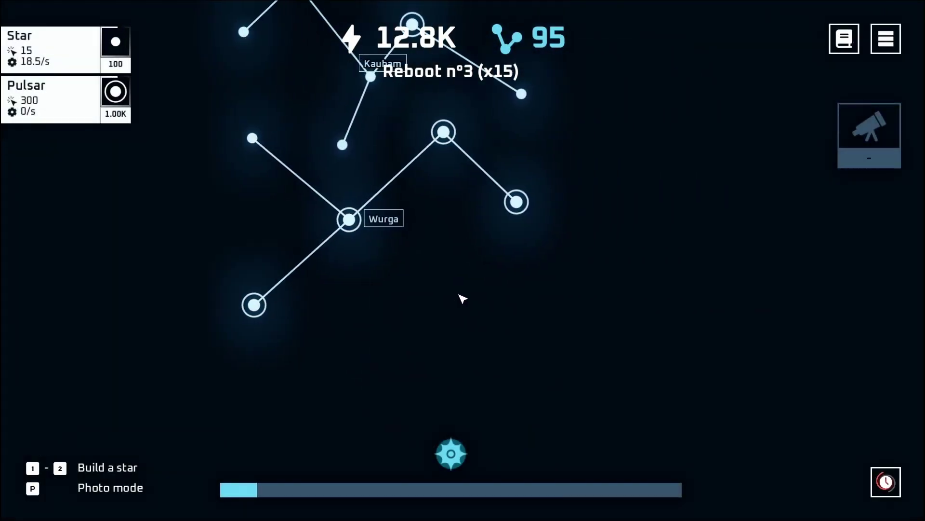
pyautogui.click(444, 267)
pyautogui.click(502, 305)
pyautogui.click(538, 261)
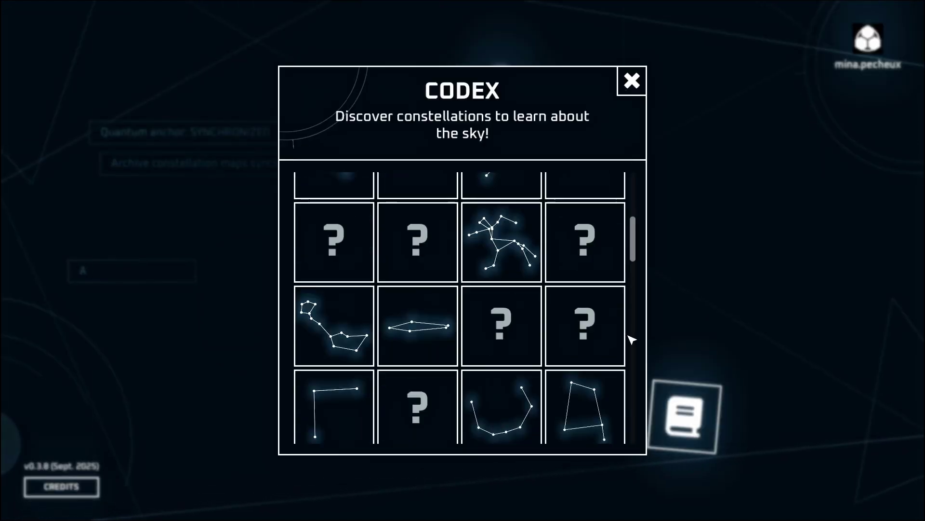
pyautogui.scroll(-5, 631, 340)
pyautogui.click(523, 362)
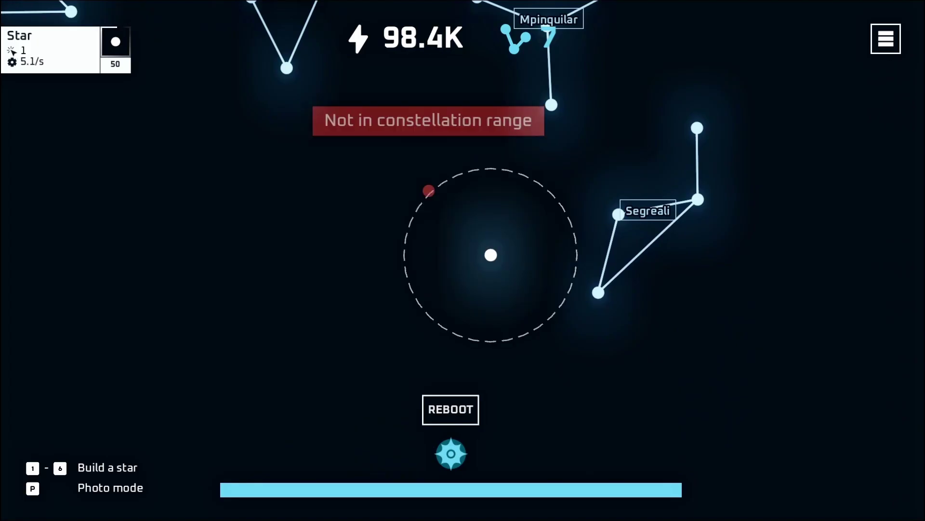
# Step: Build the small constellation from three stars and validate it with V
pyautogui.click(430, 195)
pyautogui.click(424, 257)
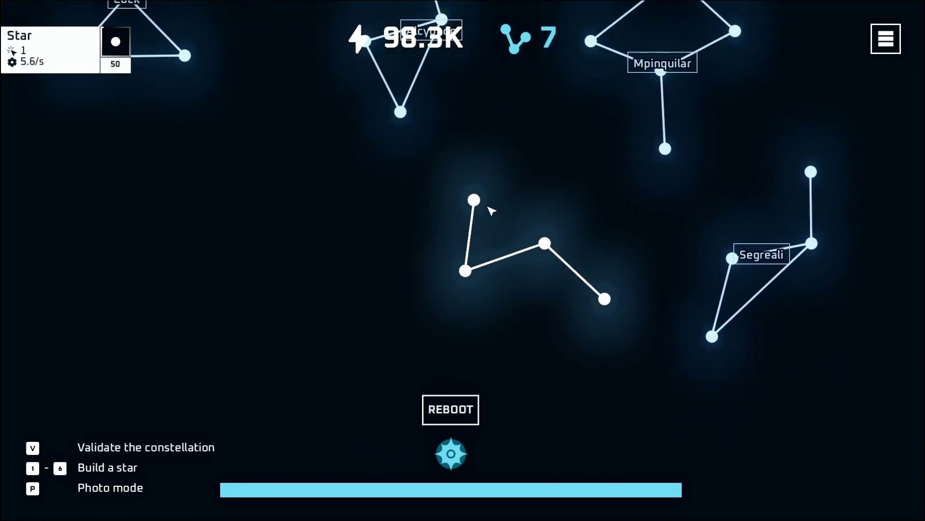
pyautogui.click(392, 309)
pyautogui.press('v')
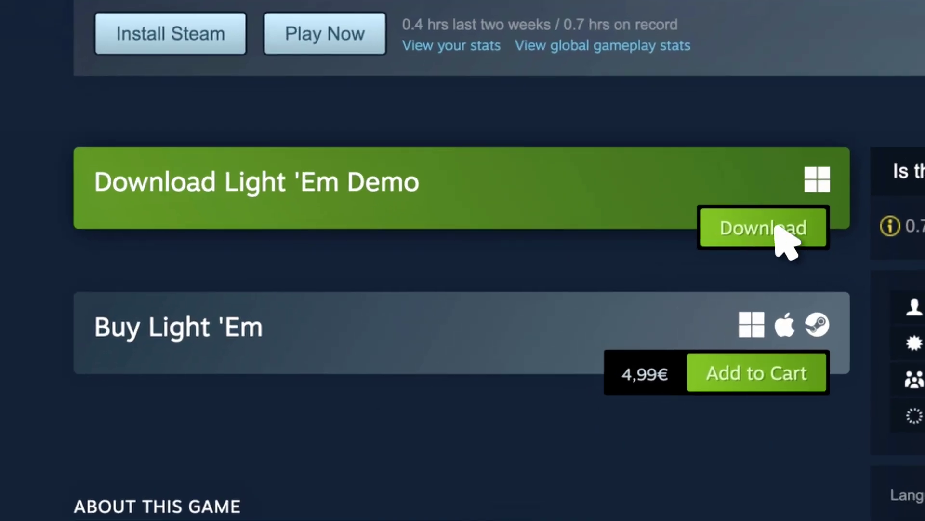
# Step: Download the Light 'Em demo and write a recommending review: 'I love this game!!!'
pyautogui.click(506, 268)
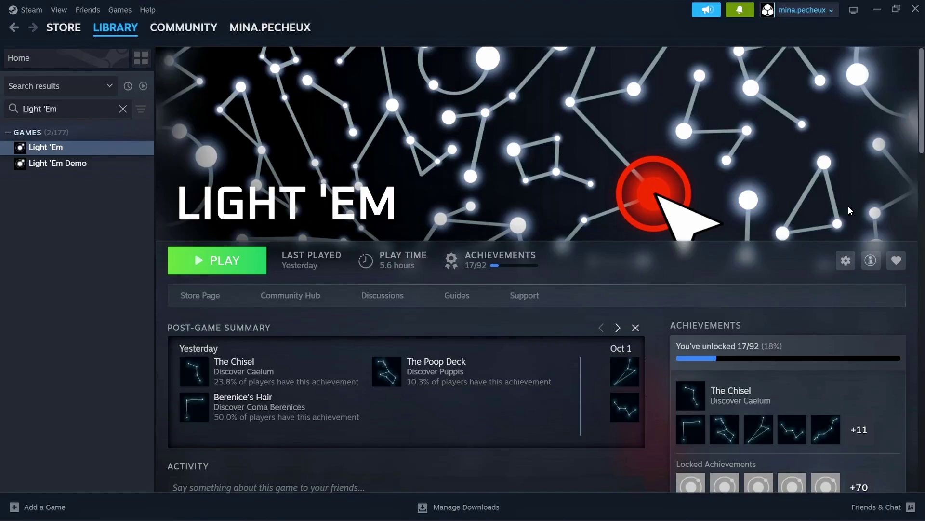
pyautogui.scroll(-10, 819, 242)
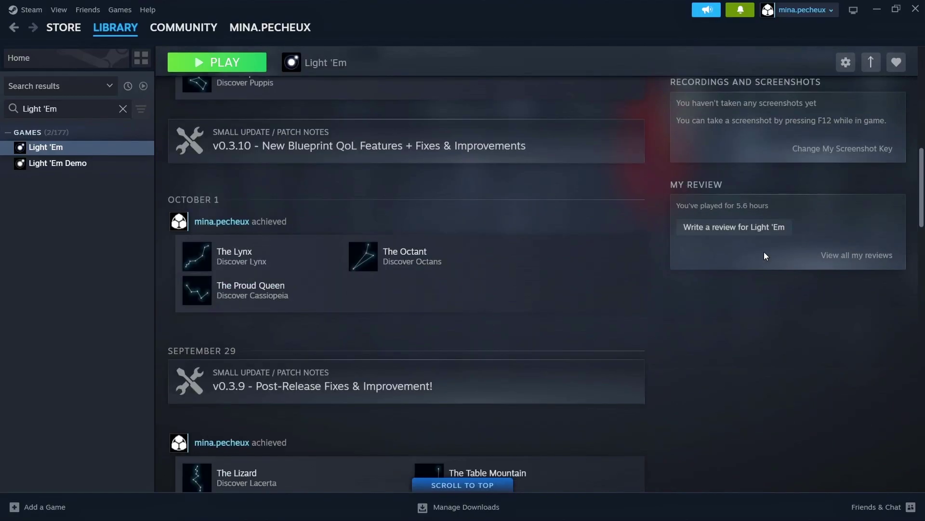
pyautogui.click(758, 237)
pyautogui.click(579, 248)
pyautogui.write('I love this game!!!')
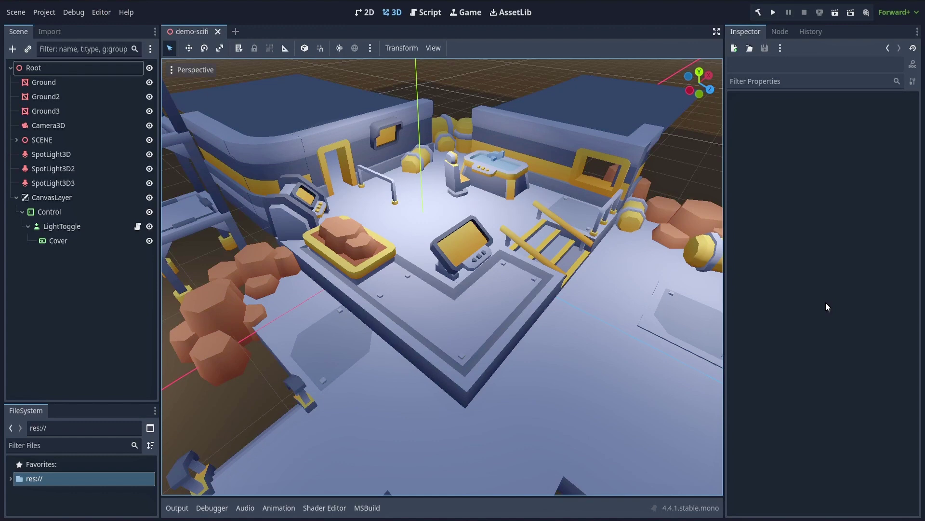
# Step: Select the Control node to show the 2D UI, then select LightToggle for its properties
pyautogui.click(101, 211)
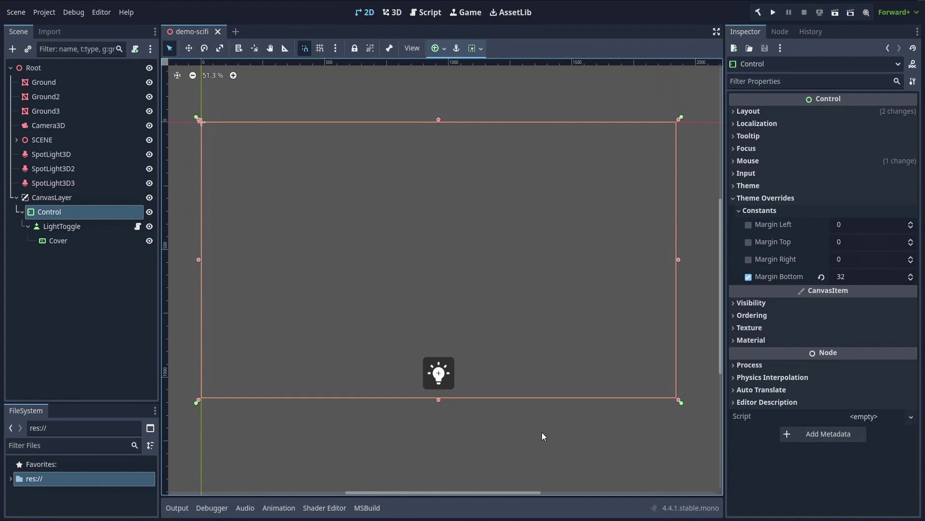
pyautogui.click(85, 226)
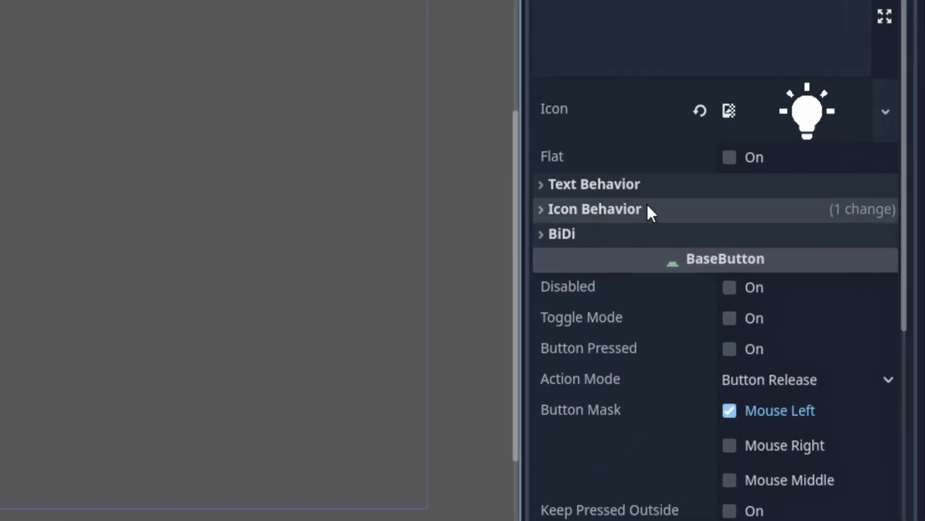
# Step: Expand LightToggle's Icon Behavior and Theme Overrides > Styles, passing its 128×128 minimum size
pyautogui.click(648, 207)
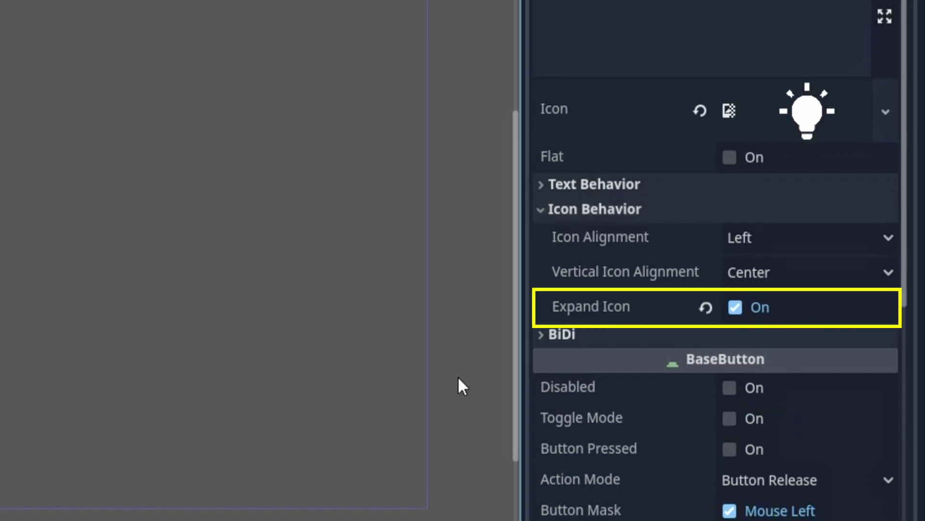
pyautogui.scroll(-10, 901, 294)
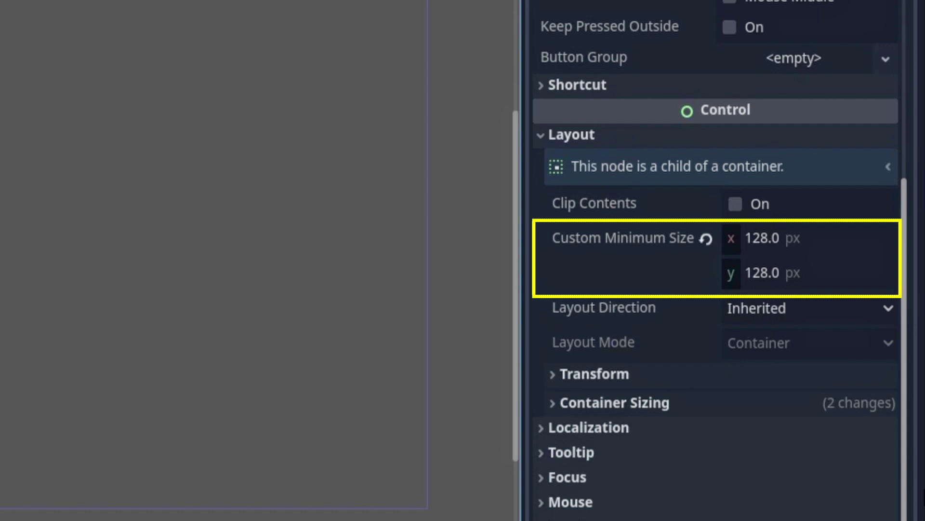
pyautogui.scroll(-8, 716, 289)
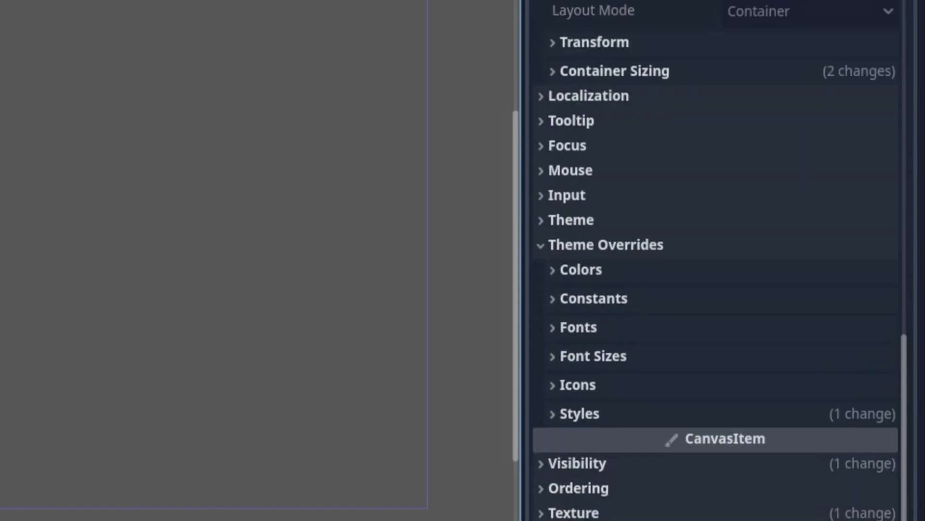
pyautogui.click(580, 413)
pyautogui.scroll(-6, 599, 481)
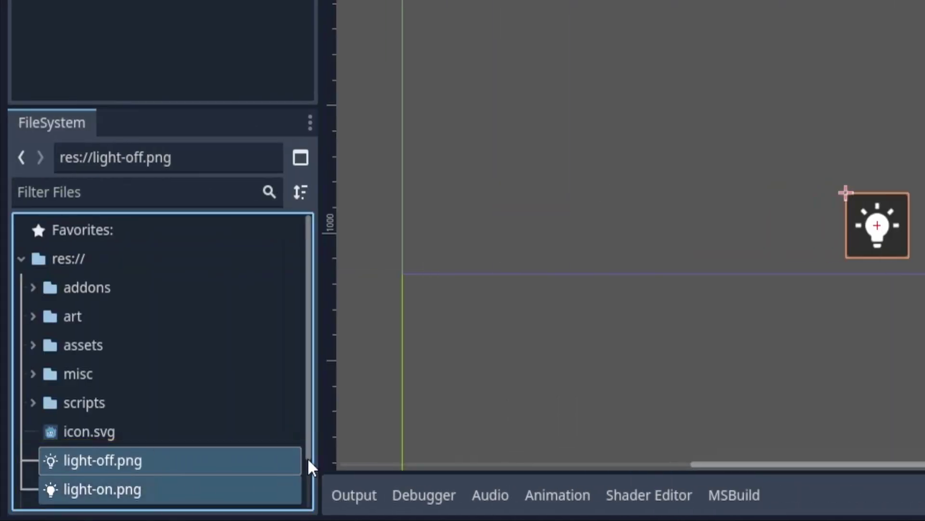
# Step: Review the Import settings of light-off.png and light-on.png, including mipmap generation
pyautogui.click(99, 64)
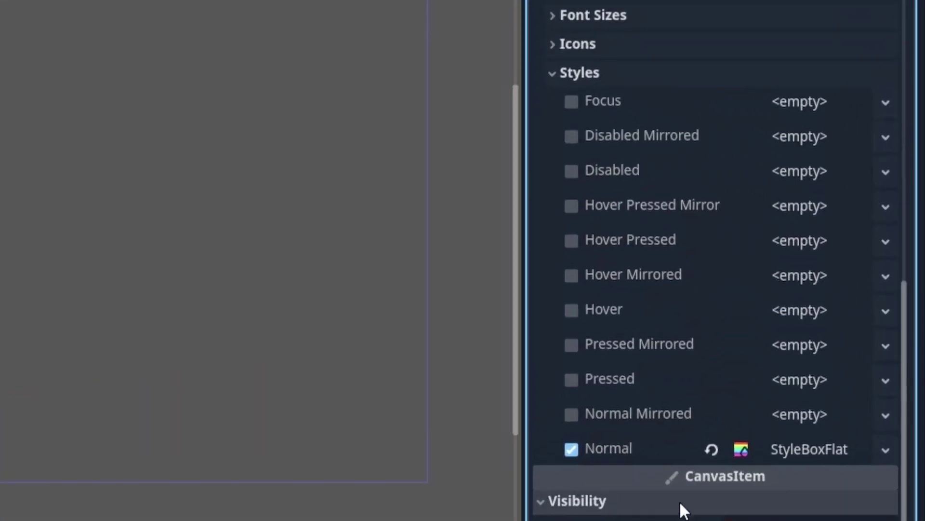
# Step: Raise the Cover bar's Range Value to 39, then select the parent Control container
pyautogui.click(800, 408)
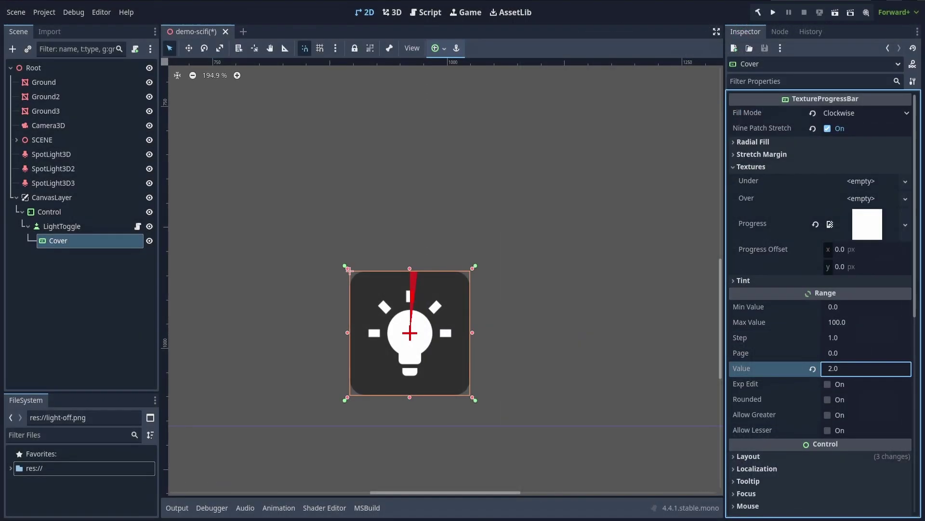
pyautogui.press('Up')
pyautogui.press('Up')
pyautogui.press('Up')
pyautogui.press('Up')
pyautogui.press('Up')
pyautogui.press('Up')
pyautogui.press('Up')
pyautogui.press('Up')
pyautogui.press('Up')
pyautogui.press('Up')
pyautogui.press('Up')
pyautogui.press('Up')
pyautogui.press('Up')
pyautogui.press('Up')
pyautogui.press('Up')
pyautogui.press('Up')
pyautogui.press('Up')
pyautogui.press('Up')
pyautogui.press('Up')
pyautogui.press('Up')
pyautogui.press('Up')
pyautogui.press('Up')
pyautogui.press('Up')
pyautogui.press('Up')
pyautogui.press('Up')
pyautogui.press('Up')
pyautogui.press('Up')
pyautogui.press('Up')
pyautogui.press('Up')
pyautogui.press('Up')
pyautogui.press('Up')
pyautogui.press('Up')
pyautogui.press('Up')
pyautogui.press('Up')
pyautogui.press('Up')
pyautogui.press('Up')
pyautogui.press('Up')
pyautogui.press('Up')
pyautogui.press('Up')
pyautogui.press('Up')
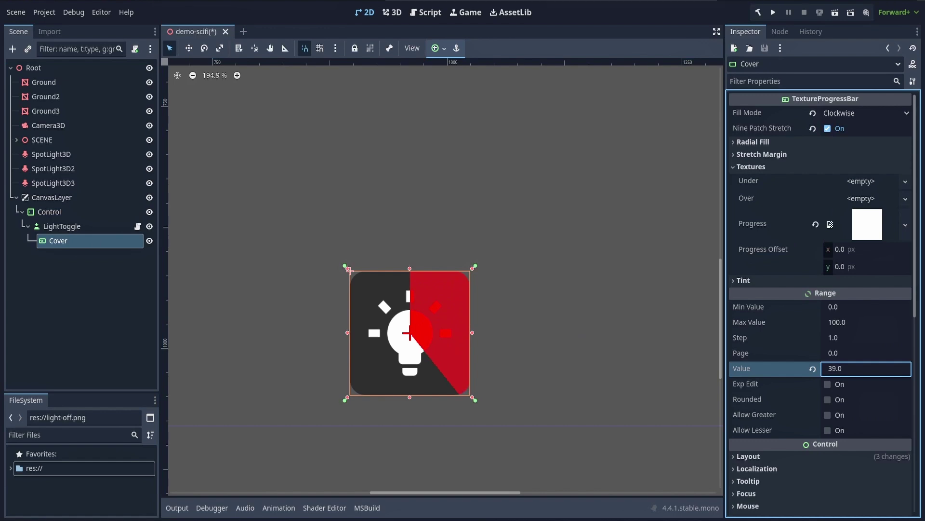
pyautogui.click(600, 416)
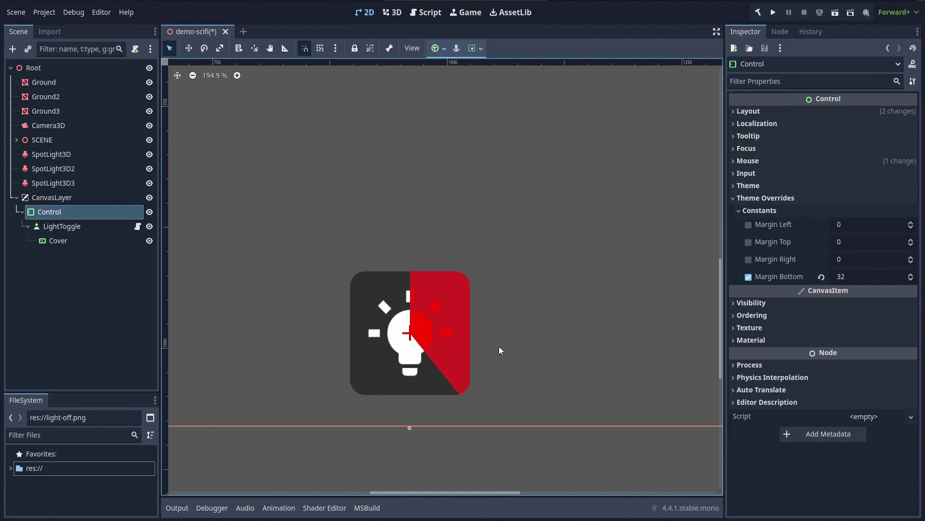
# Step: Select Cover, recentre the bulb on the canvas, and expand its white Progress texture resource
pyautogui.click(58, 240)
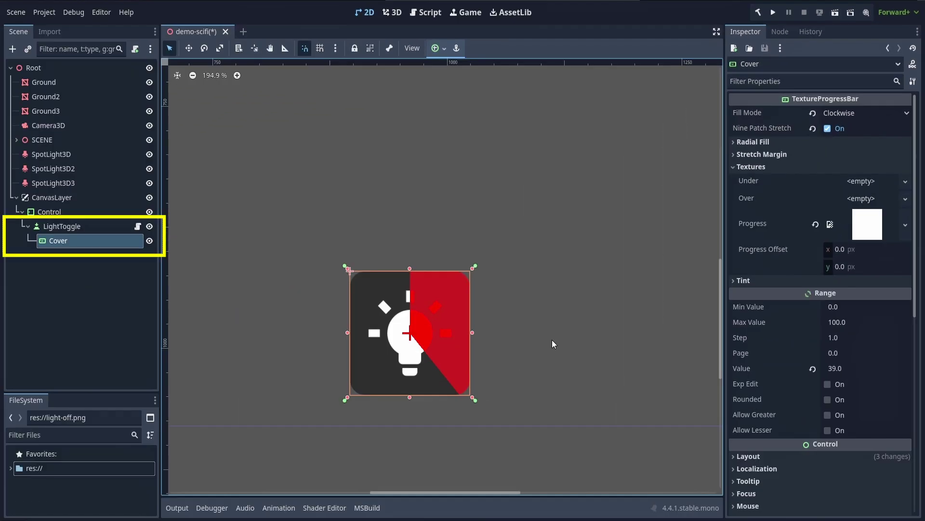
pyautogui.moveTo(574, 336); pyautogui.dragTo(588, 300, button='middle')
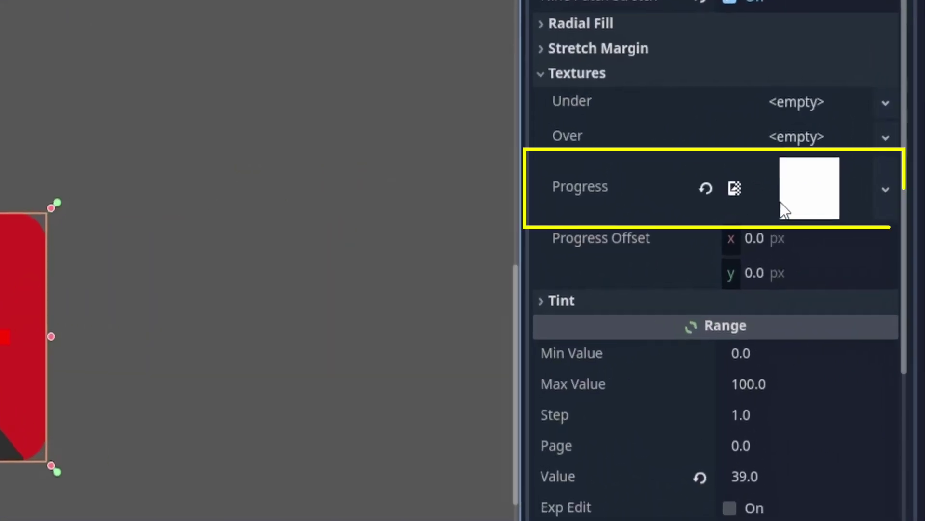
pyautogui.click(797, 199)
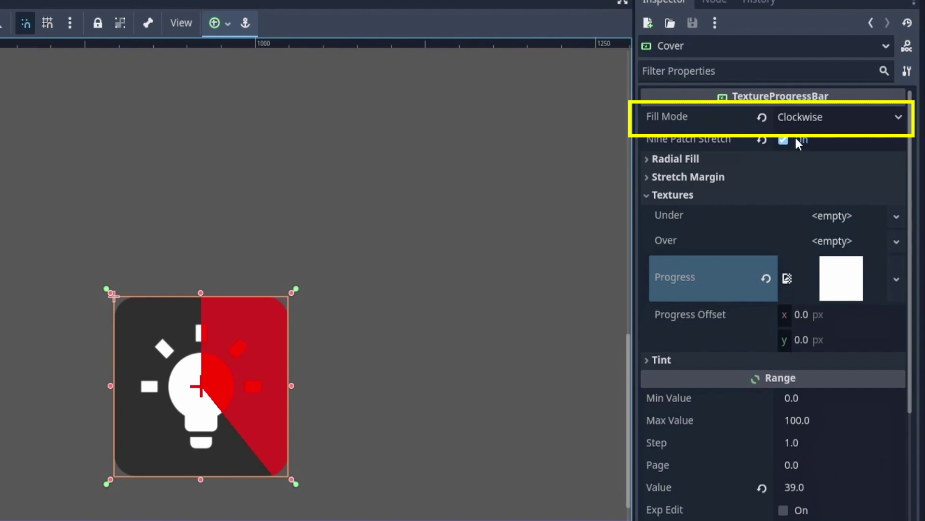
# Step: Try Cover's Left to Right, Right to Left, Top to Bottom and Bottom to Top fill modes
pyautogui.click(815, 117)
pyautogui.click(816, 139)
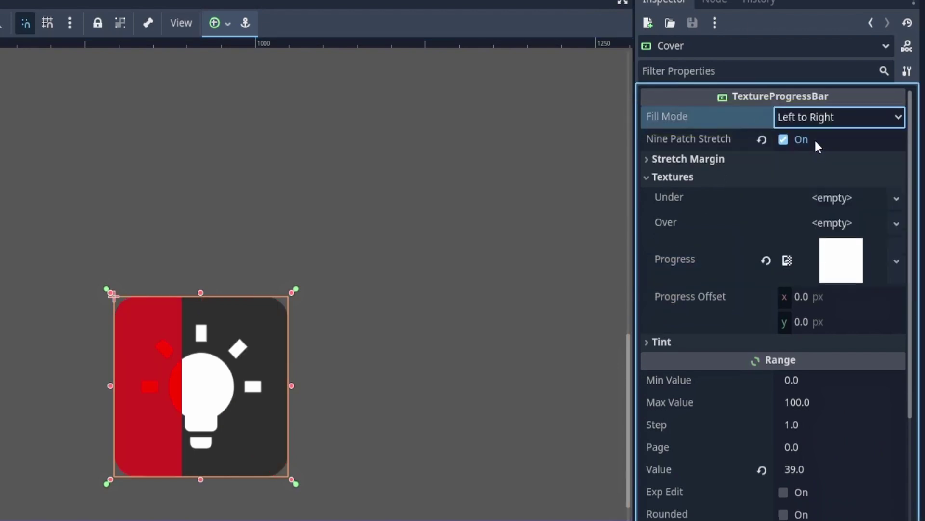
pyautogui.click(852, 120)
pyautogui.click(846, 159)
pyautogui.click(854, 123)
pyautogui.click(846, 179)
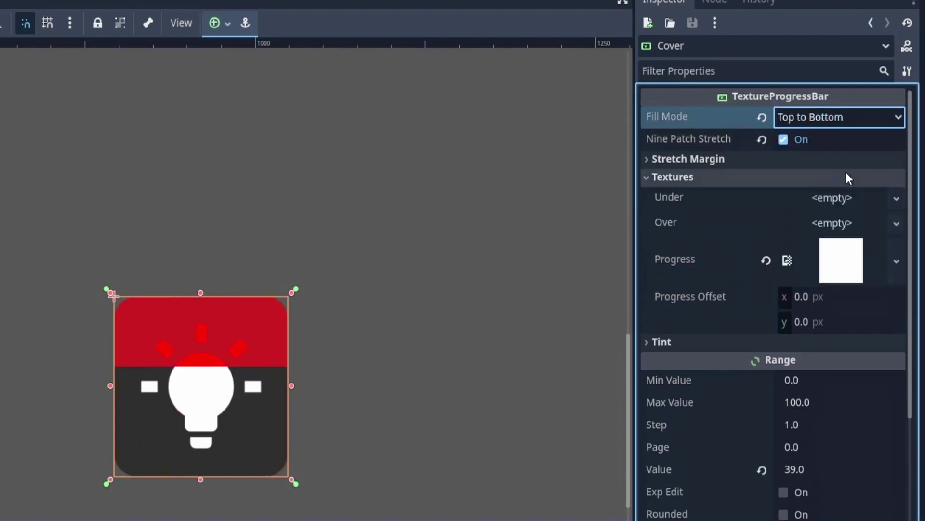
pyautogui.click(846, 118)
pyautogui.click(826, 199)
# Step: Compare the Clockwise and Counter Clockwise fills, then settle on Bottom to Top
pyautogui.click(832, 120)
pyautogui.click(823, 217)
pyautogui.click(821, 121)
pyautogui.click(824, 237)
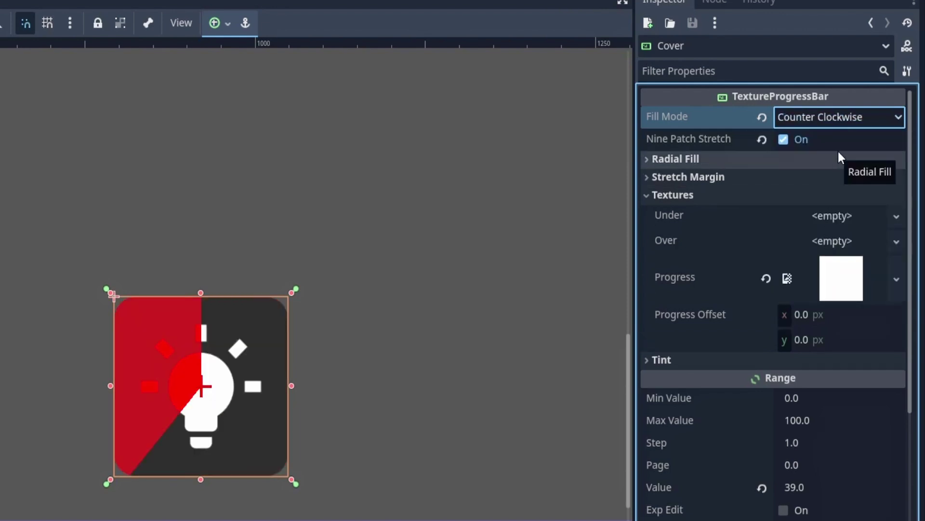
pyautogui.click(841, 118)
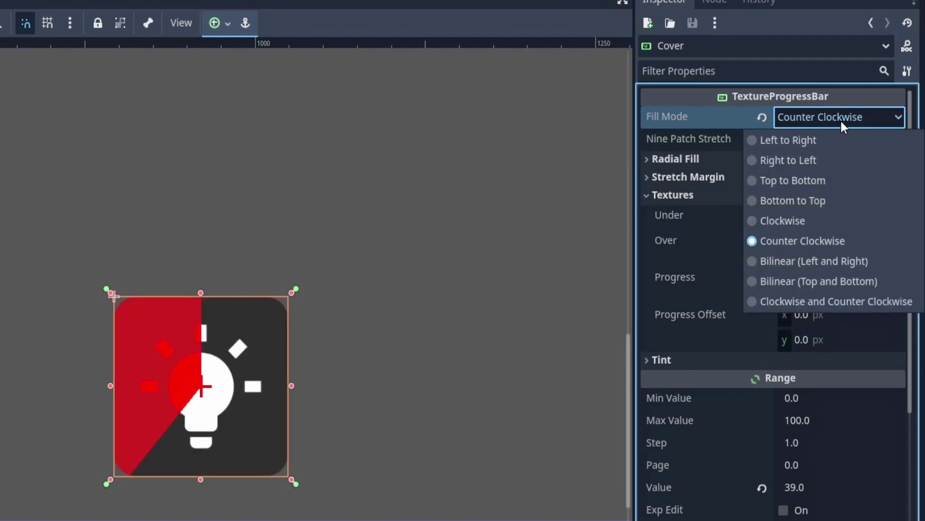
pyautogui.click(828, 202)
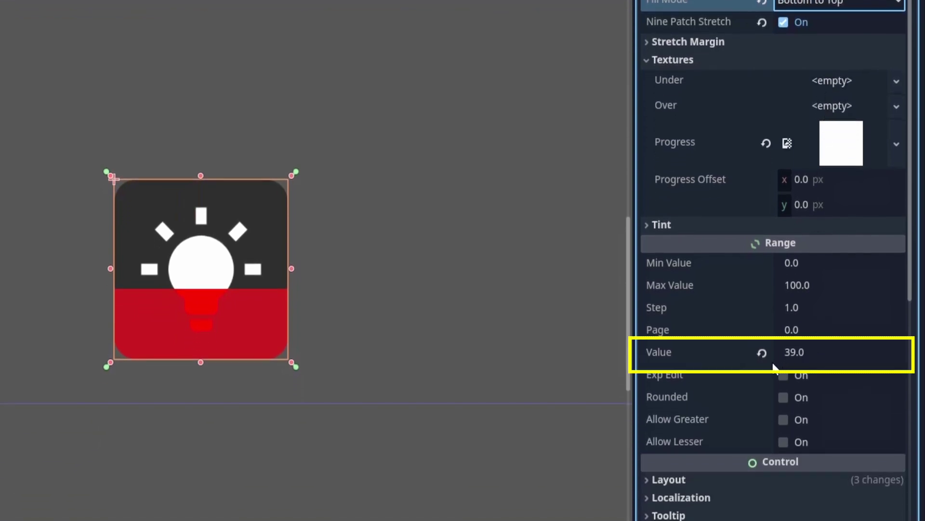
# Step: Set the Cover's Value to 100, then drag it down toward 0
pyautogui.click(795, 353)
pyautogui.write('100')
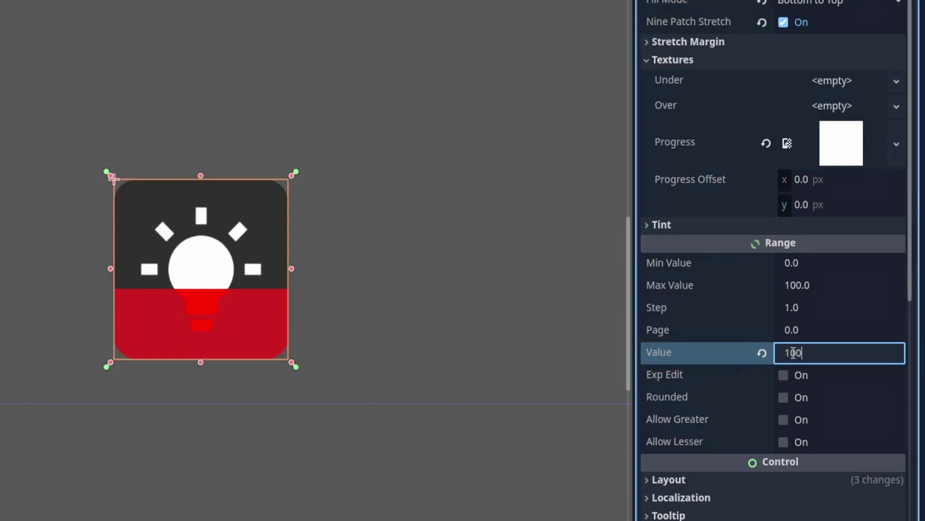
pyautogui.press('Return')
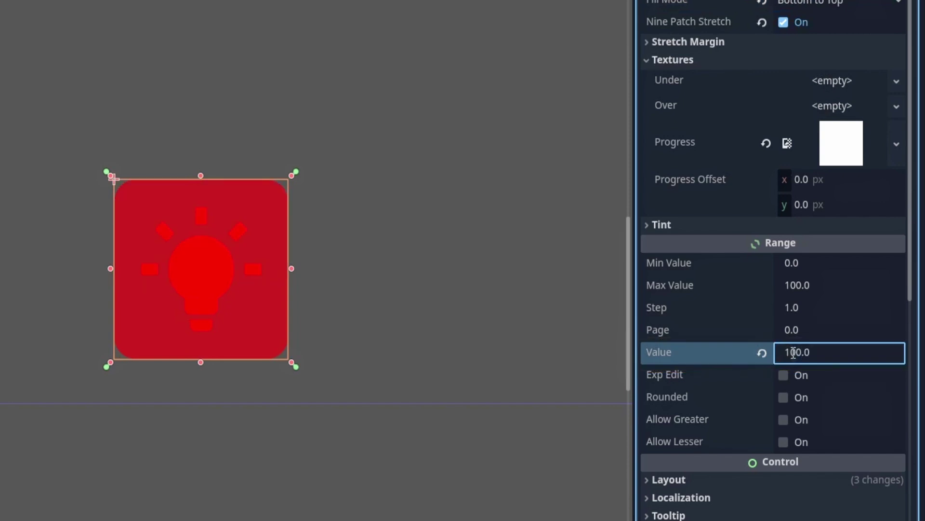
pyautogui.moveTo(871, 359); pyautogui.dragTo(814, 349)
# Step: Set the Cover's Value back to 100 so the bar fills completely
pyautogui.click(817, 343)
pyautogui.write('100')
pyautogui.press('Return')
pyautogui.scroll(-10, 819, 345)
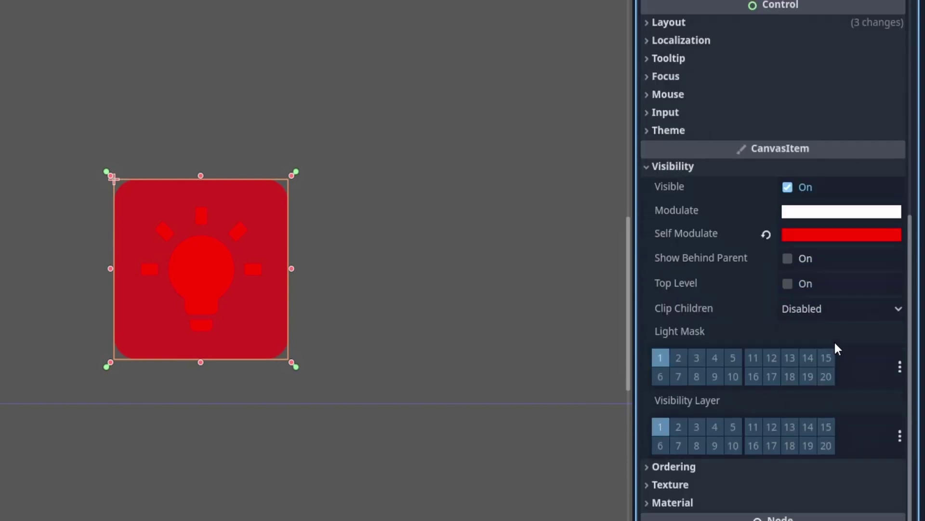
# Step: Reset Cover's Self Modulate and darken it to a semi-transparent tint in the colour picker
pyautogui.click(766, 234)
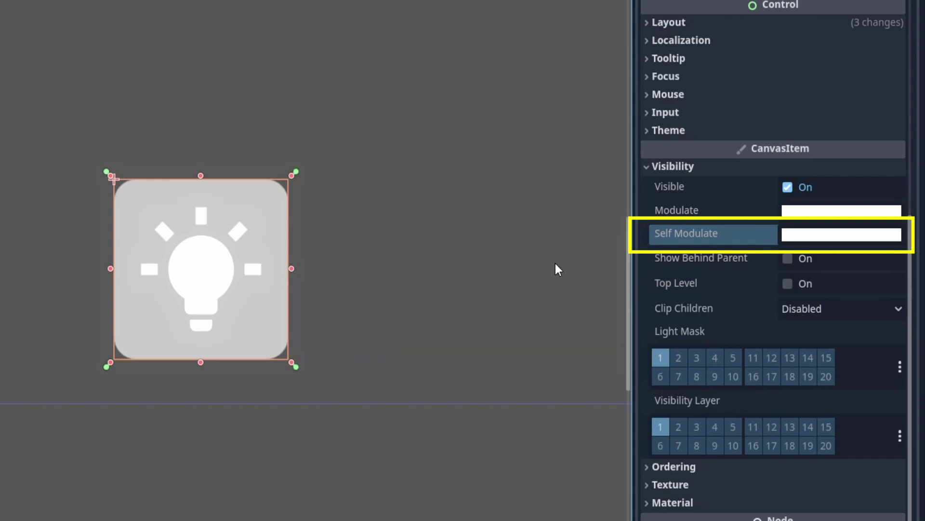
pyautogui.click(814, 235)
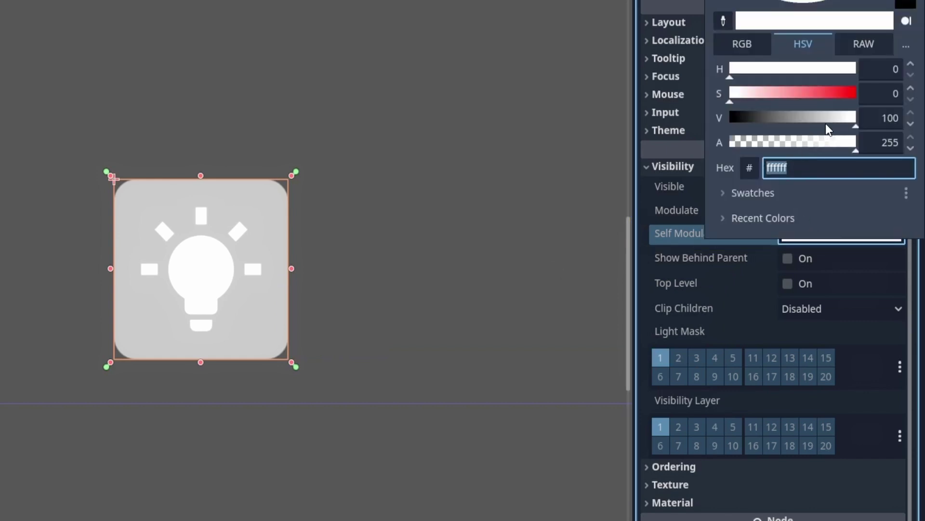
pyautogui.moveTo(829, 126); pyautogui.dragTo(843, 144)
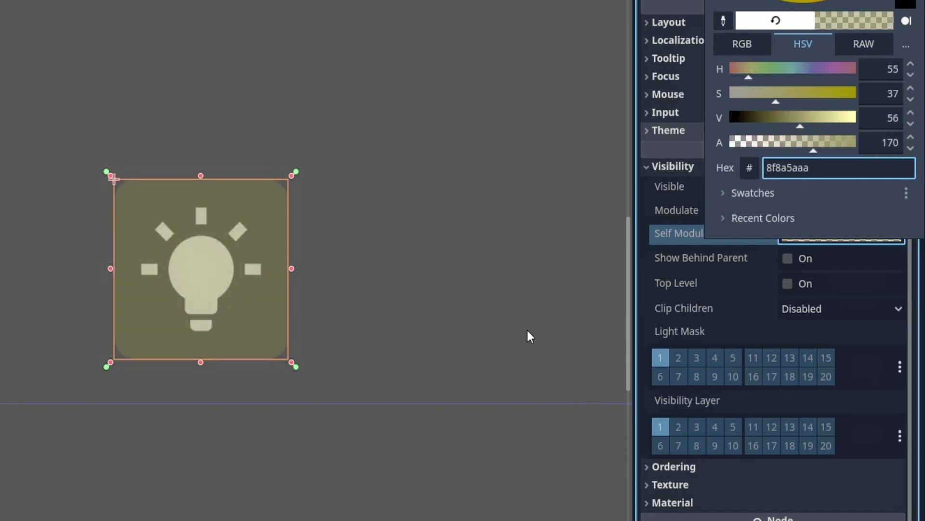
pyautogui.click(527, 330)
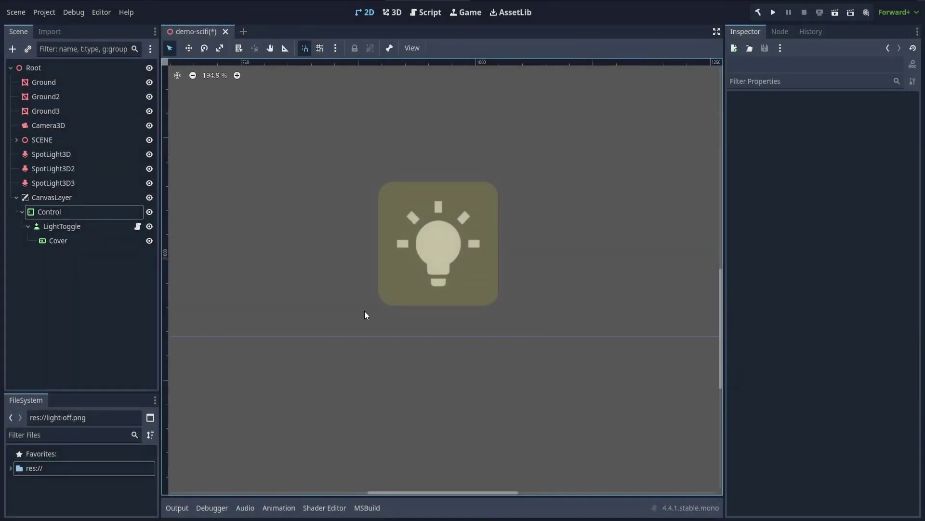
# Step: Select the Cover node and change its Mouse Filter from Pass to Stop
pyautogui.click(107, 227)
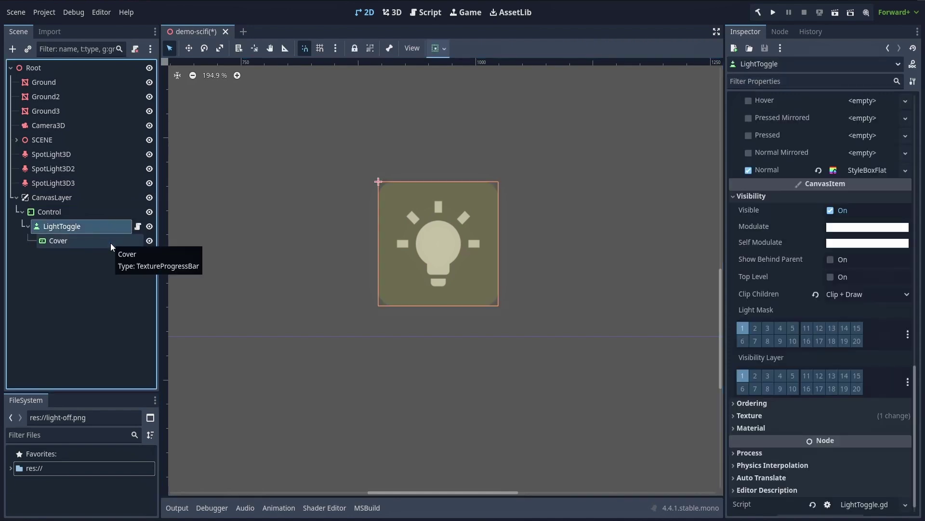
pyautogui.click(111, 241)
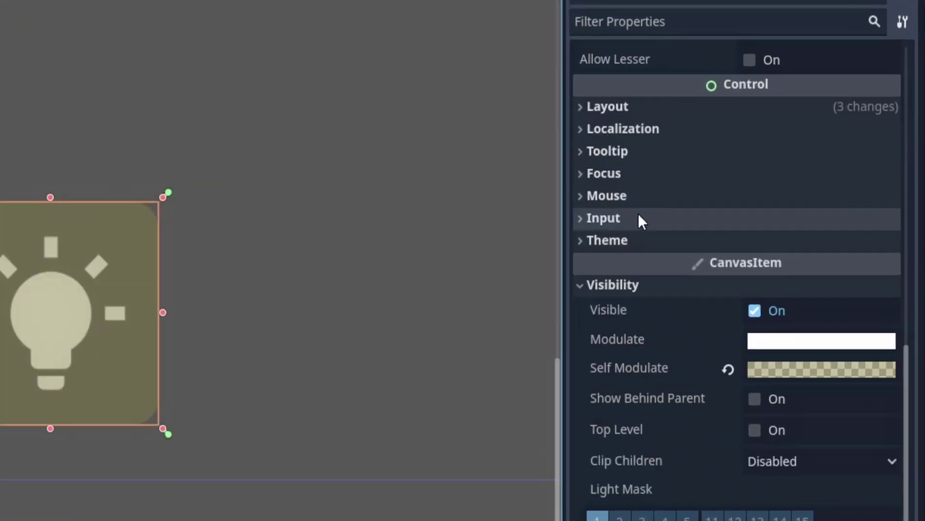
pyautogui.click(648, 196)
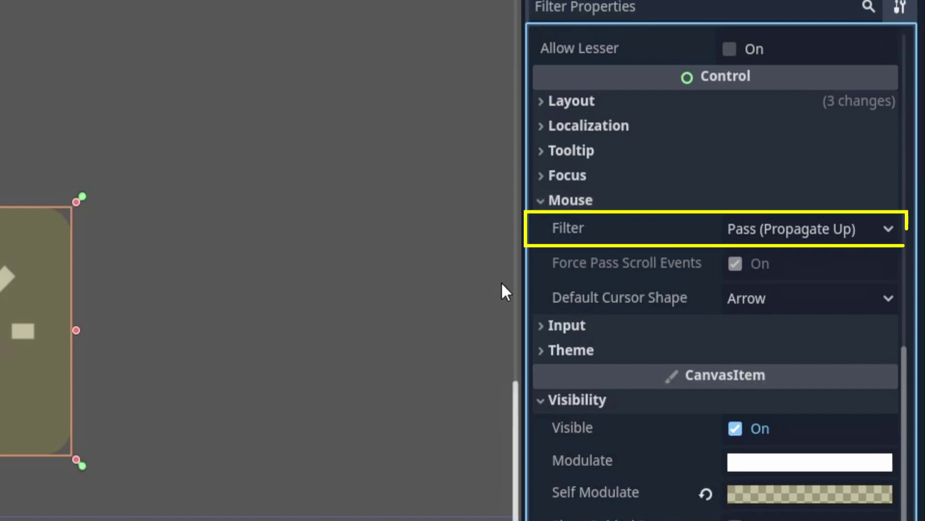
pyautogui.click(816, 220)
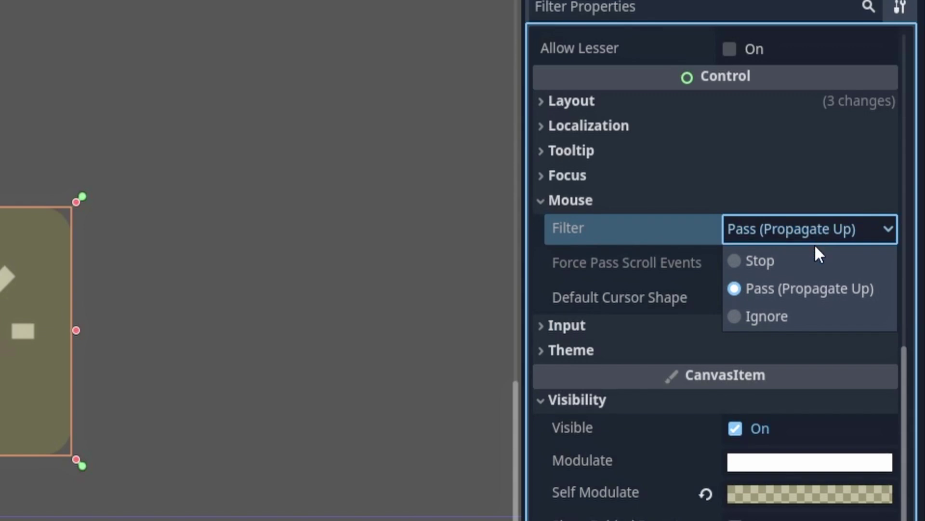
pyautogui.click(837, 262)
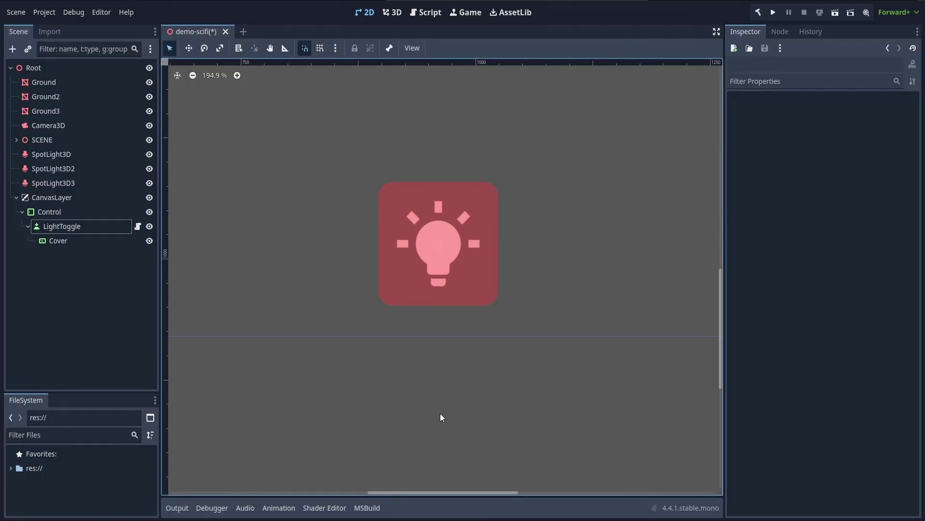
# Step: Add an AnimationPlayer node as a child of LightToggle
pyautogui.rightClick(106, 228)
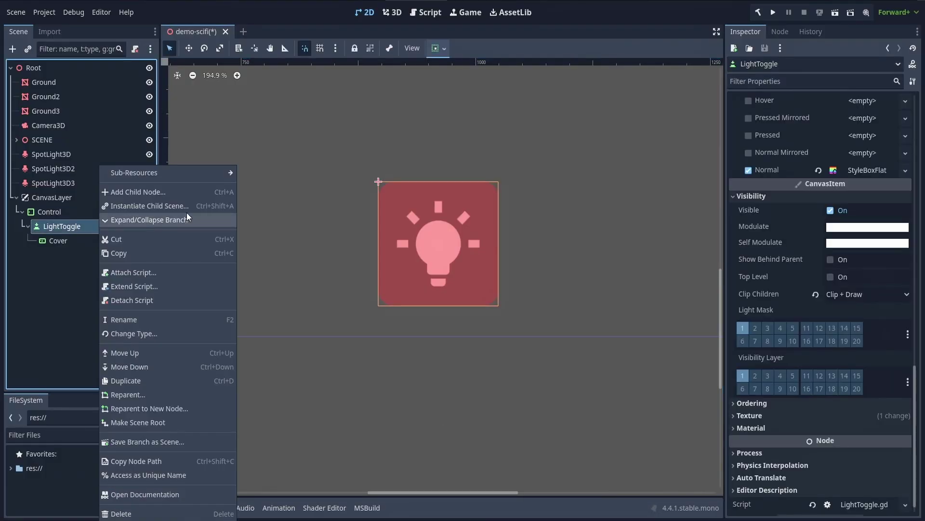
pyautogui.click(187, 196)
pyautogui.write('animat')
pyautogui.click(479, 307)
pyautogui.click(385, 414)
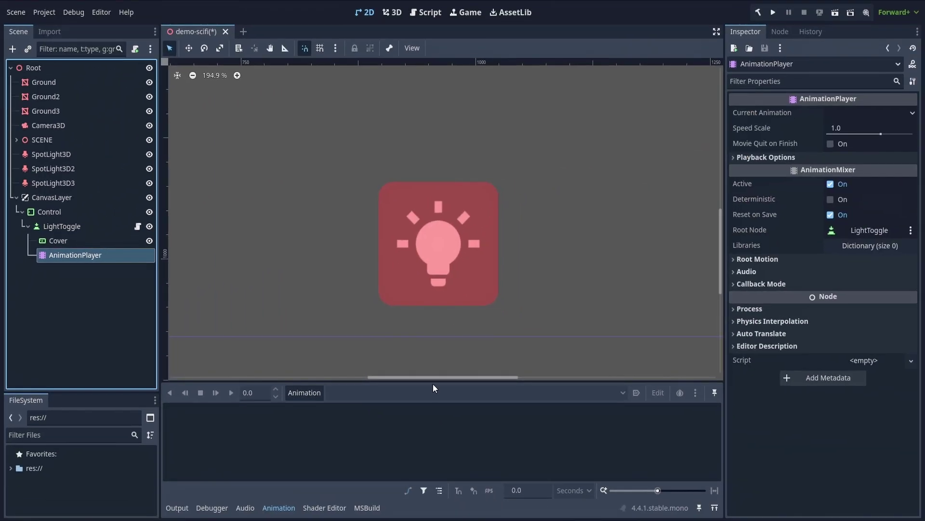
# Step: Create a new animation named cooldown and move the playhead to 1 second
pyautogui.moveTo(433, 383); pyautogui.dragTo(435, 325)
pyautogui.click(304, 337)
pyautogui.click(320, 352)
pyautogui.write('cooldown')
pyautogui.press('Return')
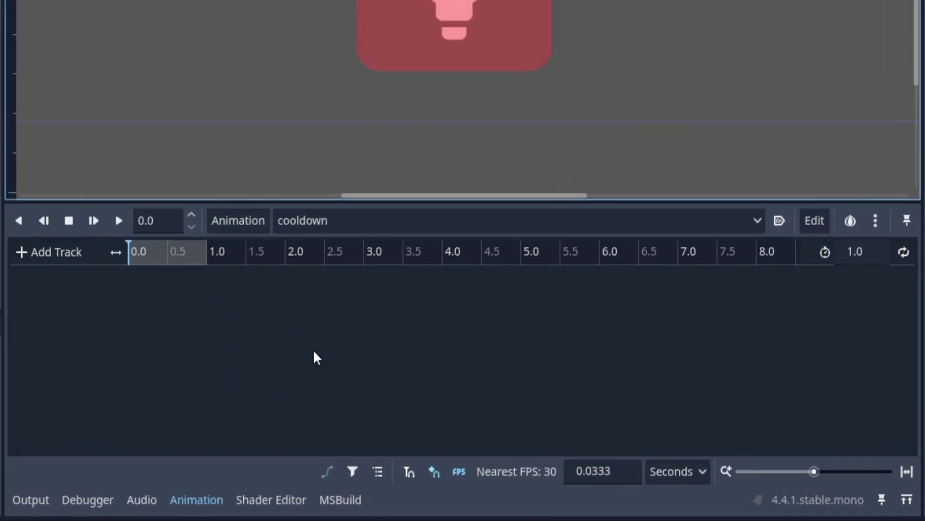
pyautogui.keyDown('ctrl'); pyautogui.scroll(3, 314, 352); pyautogui.keyUp('ctrl')
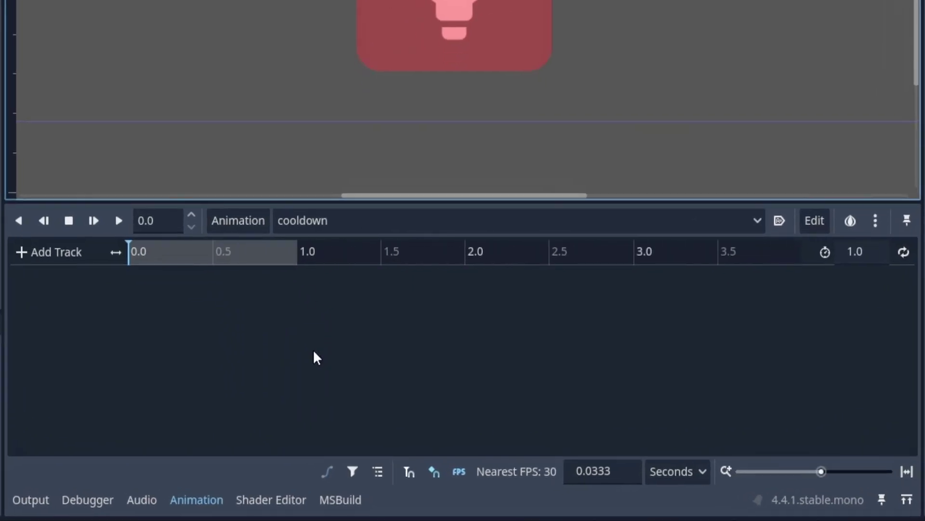
pyautogui.moveTo(135, 252); pyautogui.dragTo(95, 262)
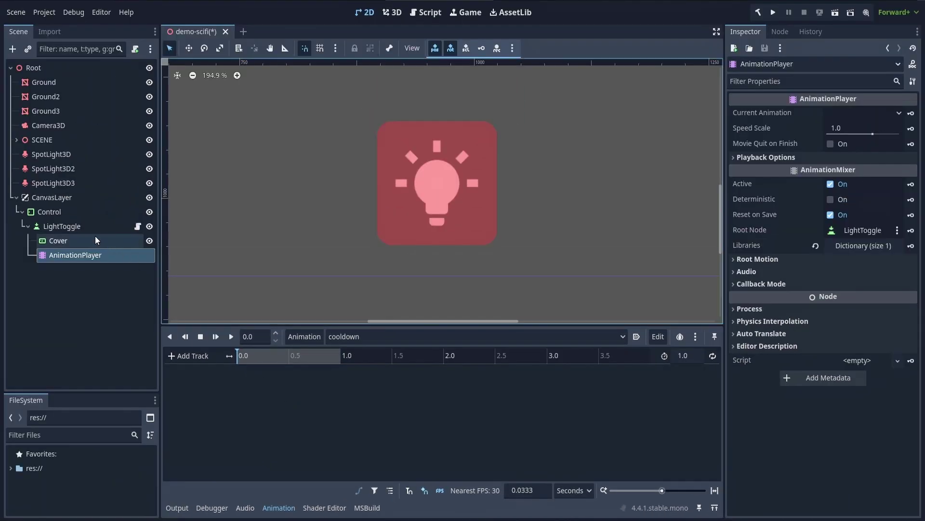
# Step: Select Cover and key its mouse filter at 0 s, creating the mouse_filter track
pyautogui.click(95, 238)
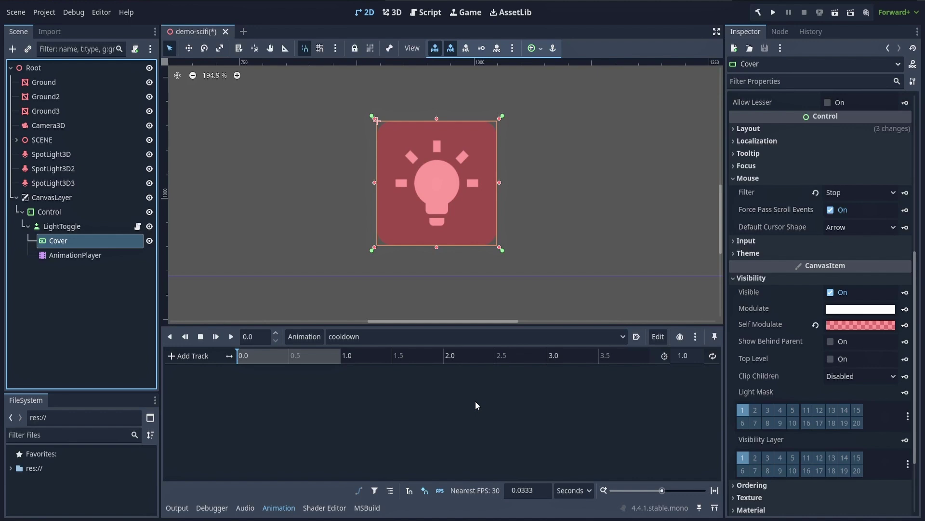
pyautogui.click(905, 193)
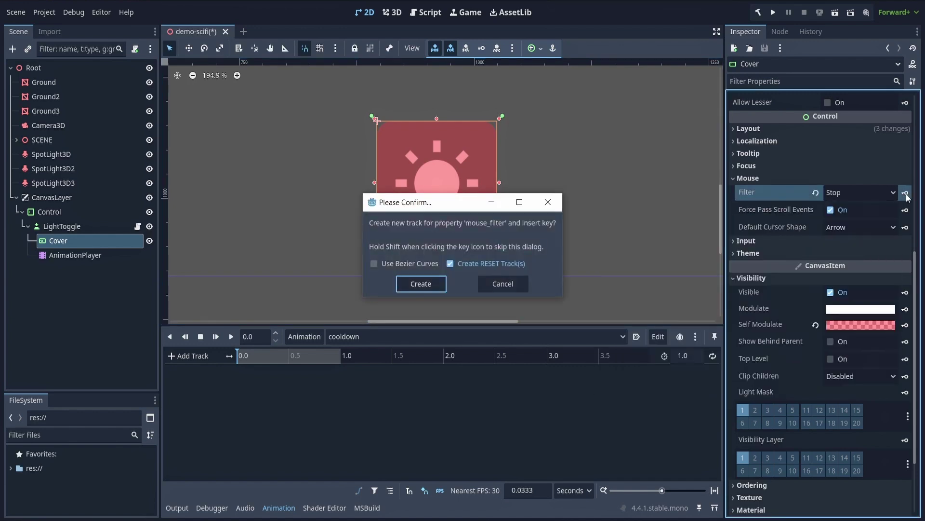
pyautogui.click(425, 284)
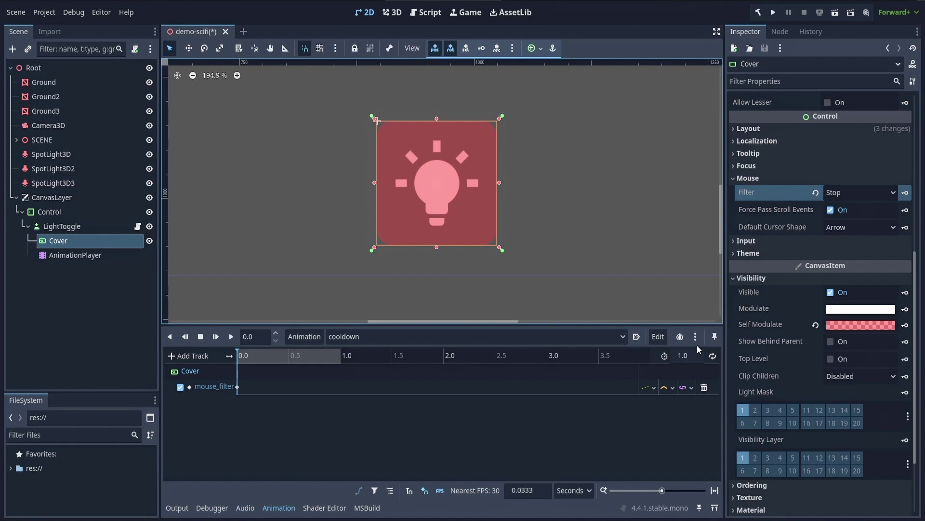
# Step: Key Cover's fill value at the start, creating a new value track
pyautogui.scroll(6, 911, 321)
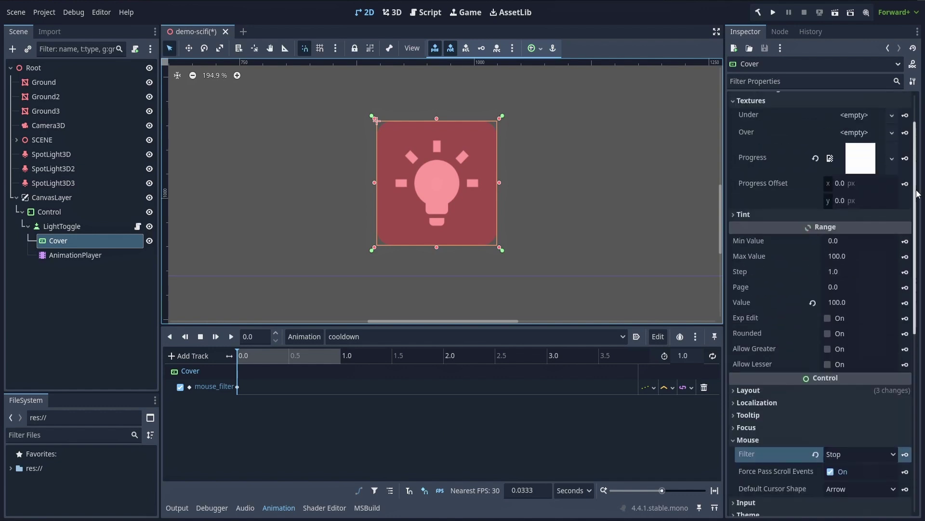
pyautogui.click(905, 303)
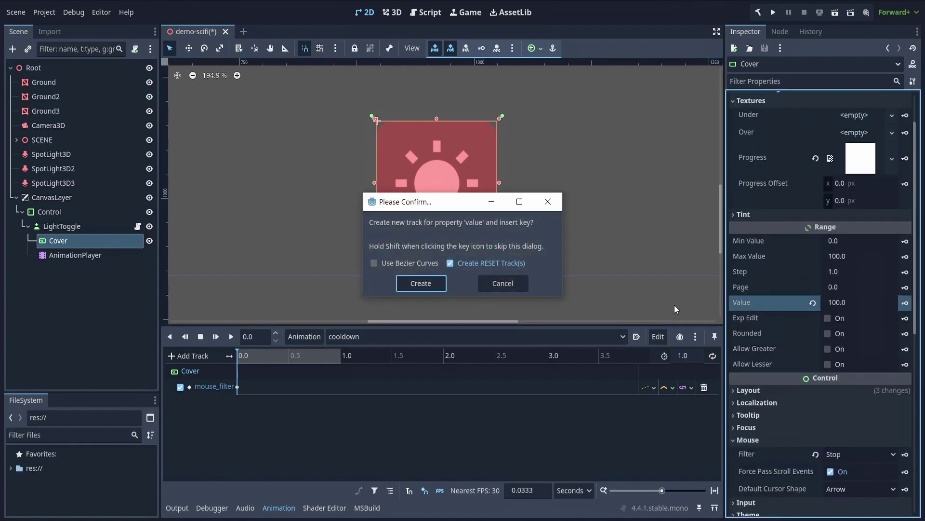
pyautogui.click(426, 288)
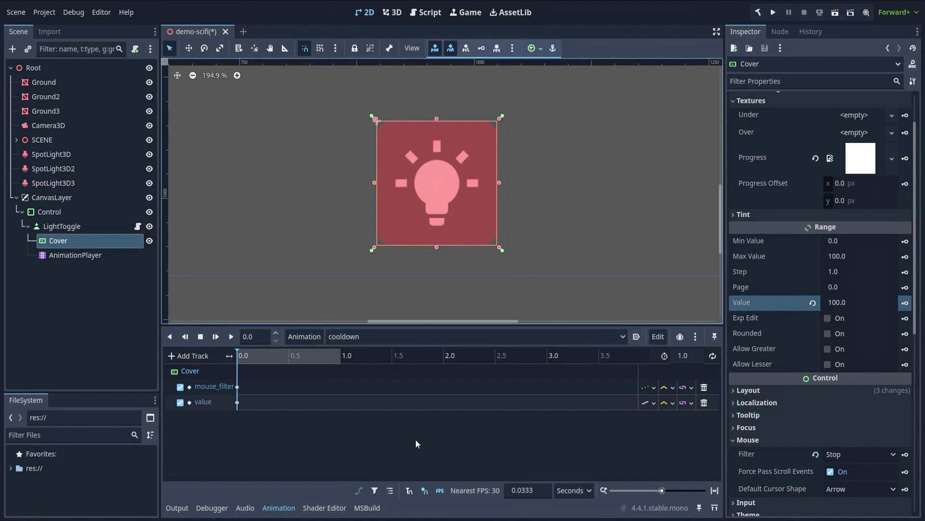
# Step: At 1 second, key Cover's value as 0.0 and its mouse filter as Ignore
pyautogui.click(340, 358)
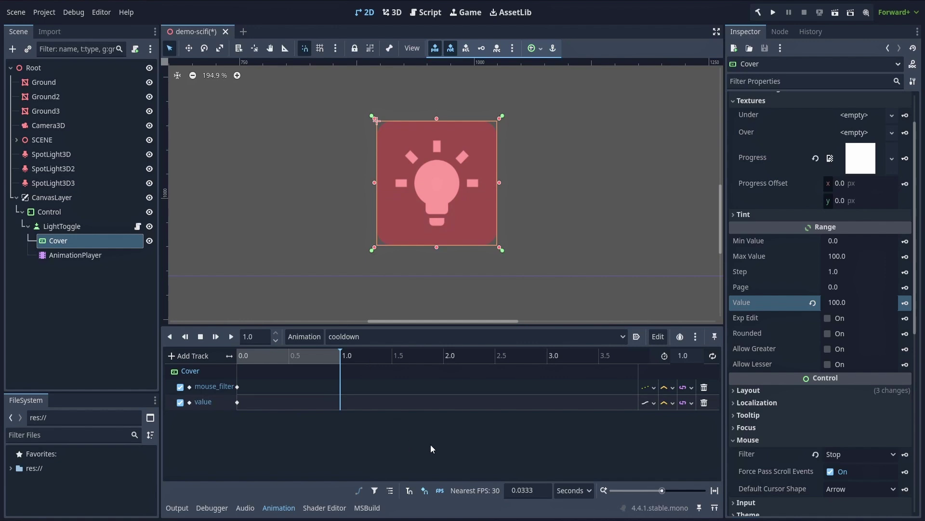
pyautogui.click(838, 304)
pyautogui.write('0.0')
pyautogui.click(905, 303)
pyautogui.scroll(-5, 863, 309)
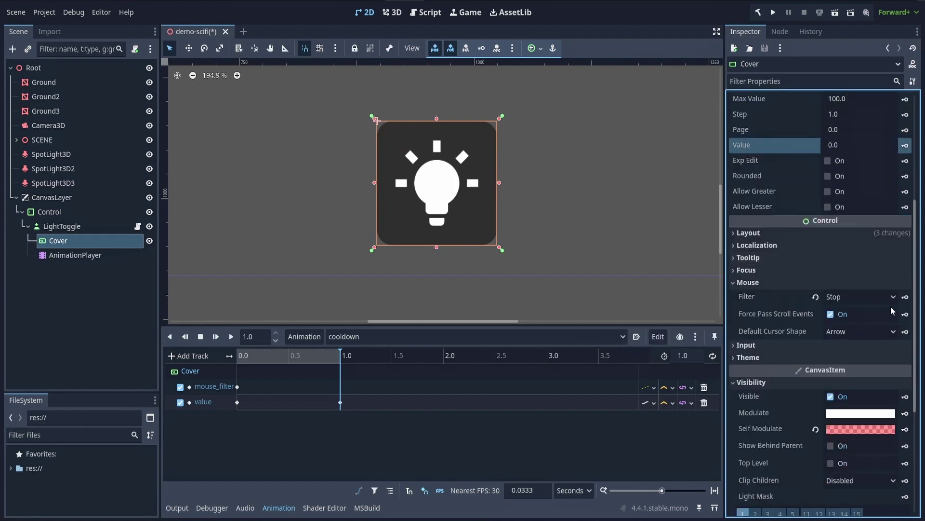
pyautogui.click(848, 297)
pyautogui.click(851, 339)
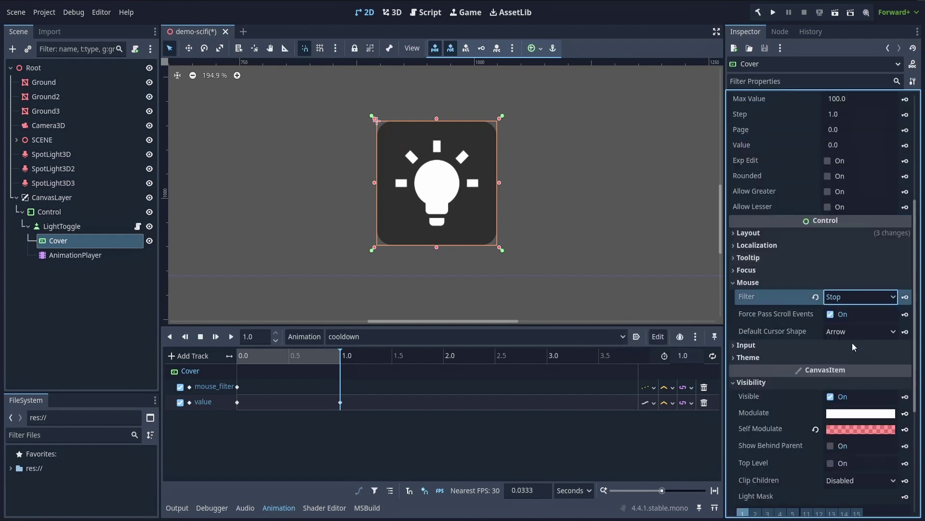
pyautogui.click(905, 297)
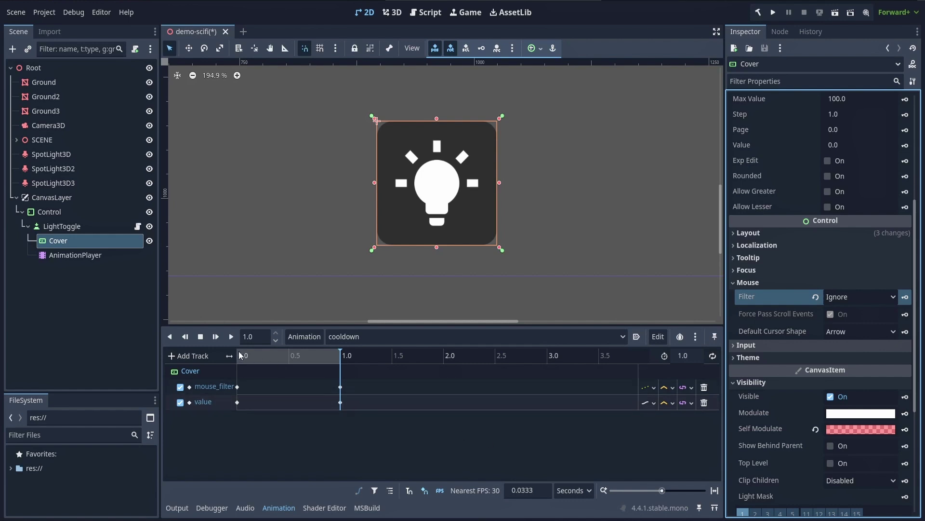
# Step: Scrub the timeline to preview the Cover's cooldown, then select LightToggle
pyautogui.moveTo(241, 356); pyautogui.dragTo(354, 361)
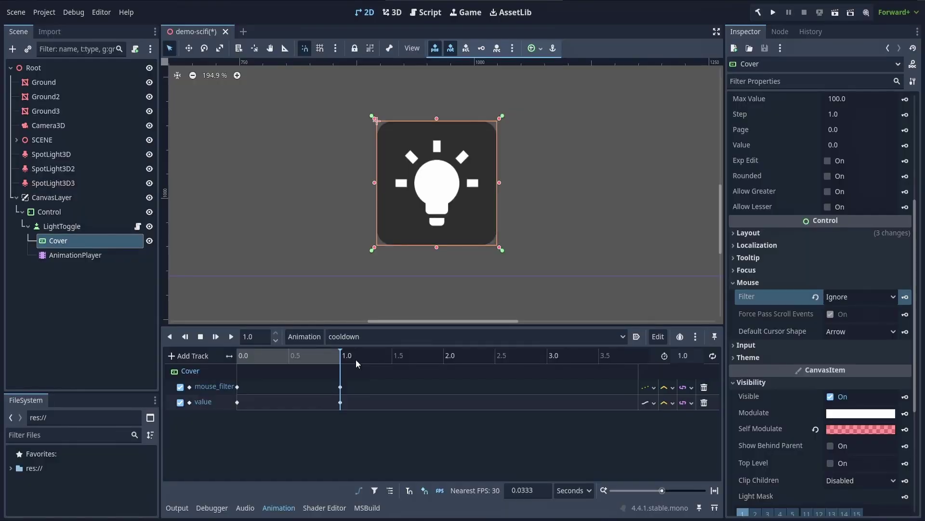
pyautogui.click(108, 227)
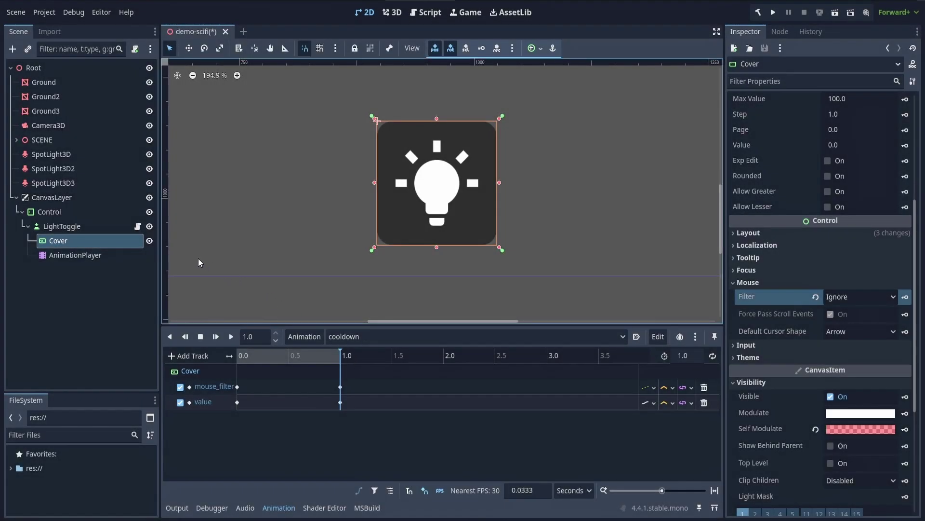
# Step: Start connecting LightToggle's pressed() signal with AnimationPlayer as the receiver
pyautogui.click(110, 227)
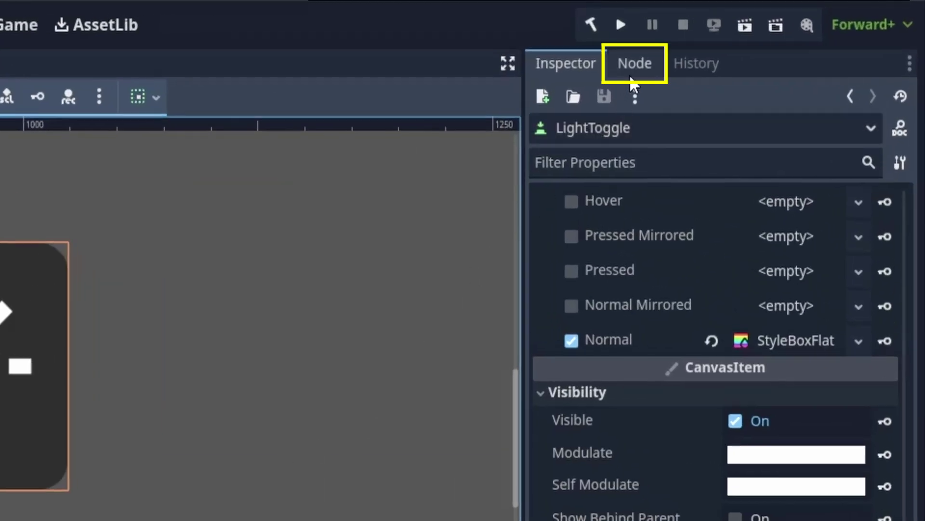
pyautogui.click(633, 68)
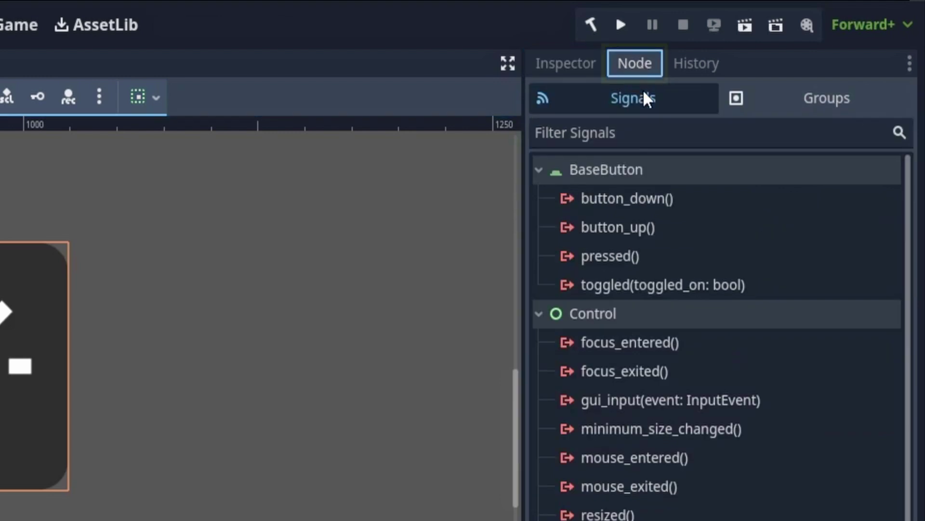
pyautogui.doubleClick(699, 263)
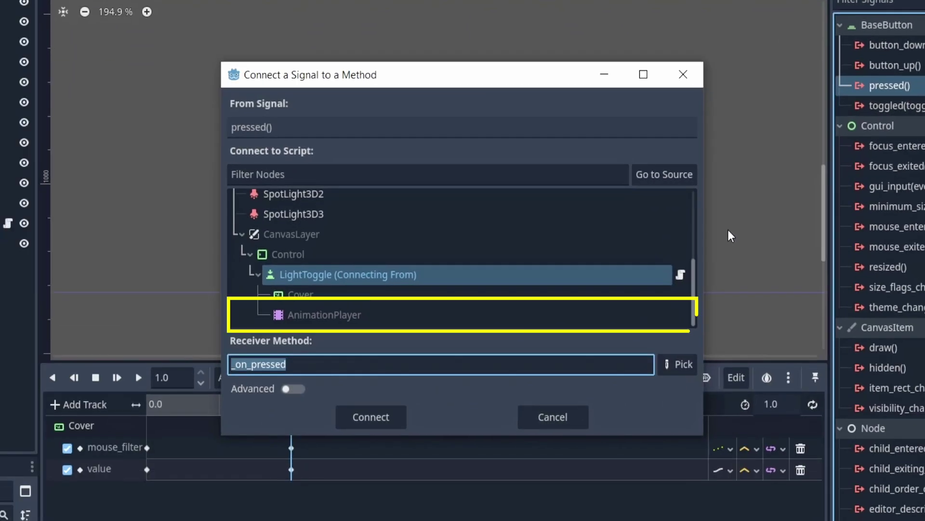
pyautogui.click(357, 315)
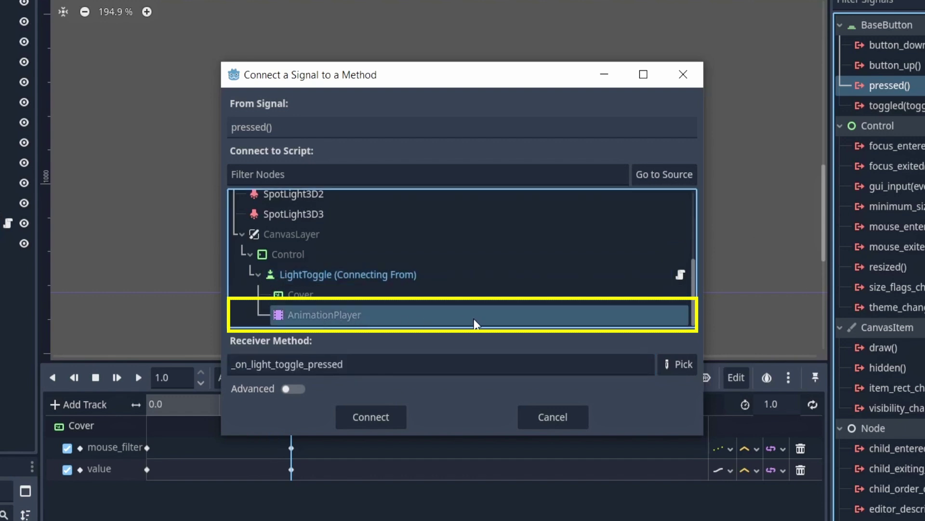
# Step: Pick AnimationPlayer's play method, showing all methods rather than script-only ones
pyautogui.click(677, 365)
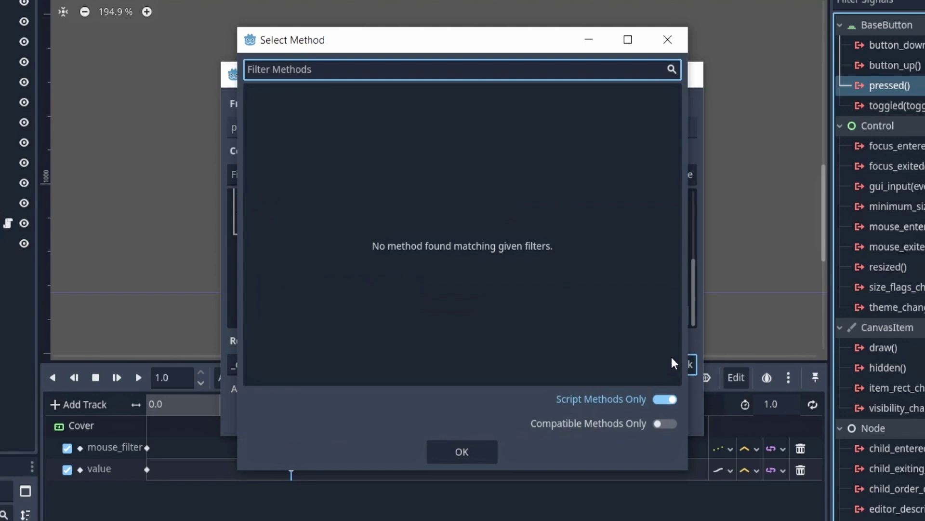
pyautogui.click(664, 398)
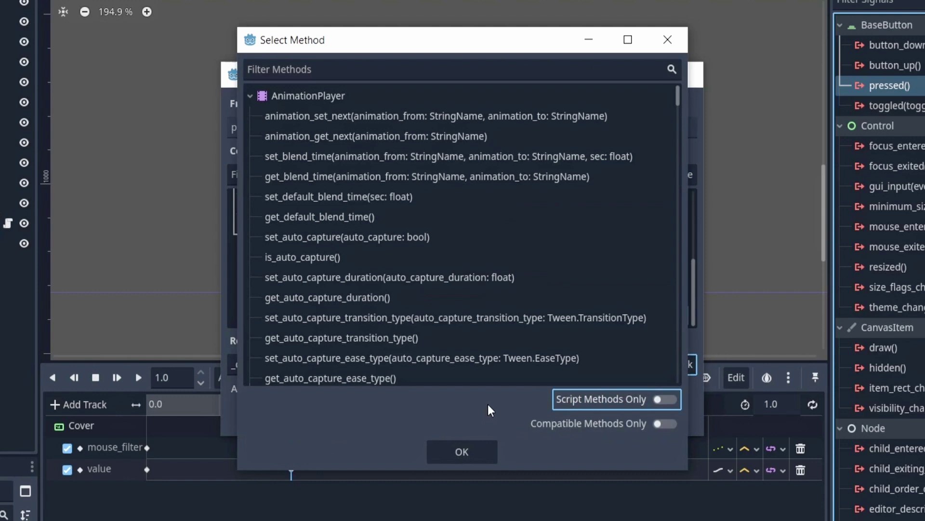
pyautogui.click(543, 68)
pyautogui.write('play')
pyautogui.click(566, 117)
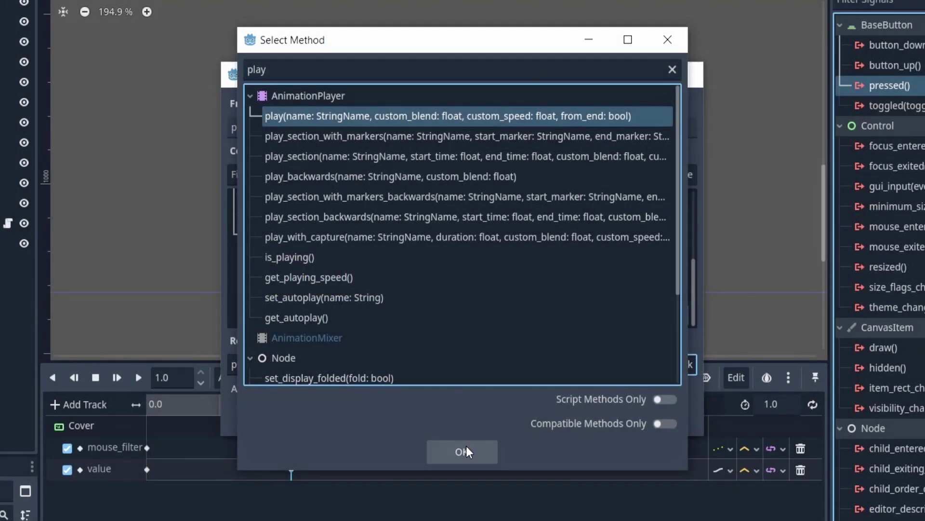
pyautogui.click(466, 451)
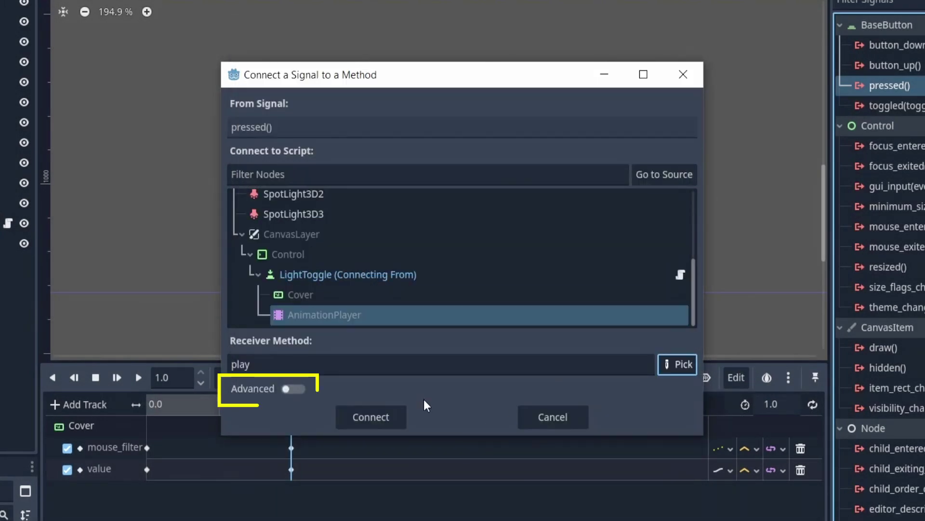
# Step: Bind an extra String argument 'cooldown' in advanced options and create the connection
pyautogui.click(294, 389)
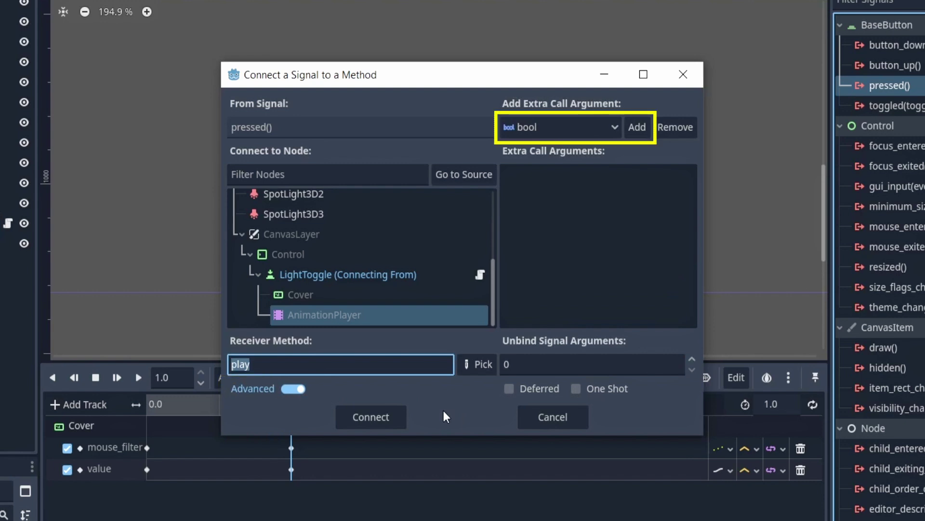
pyautogui.click(556, 131)
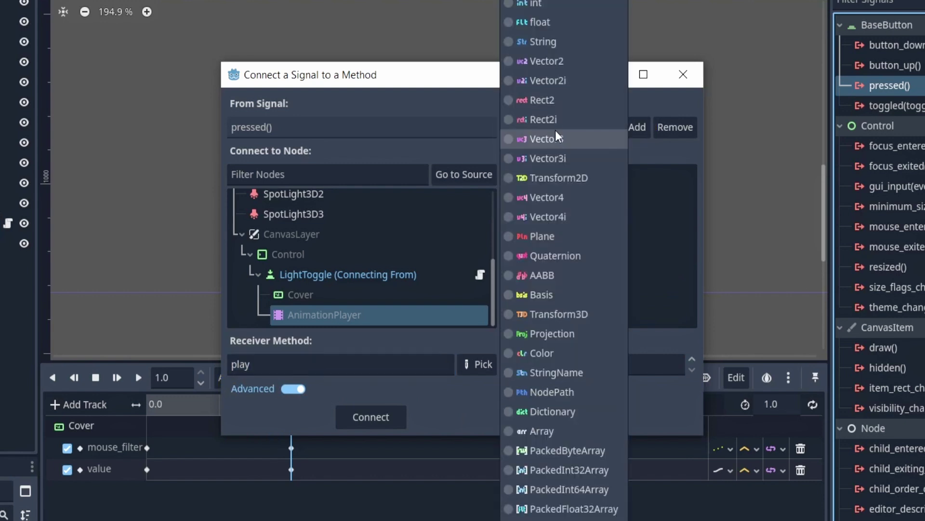
pyautogui.click(556, 43)
pyautogui.click(636, 127)
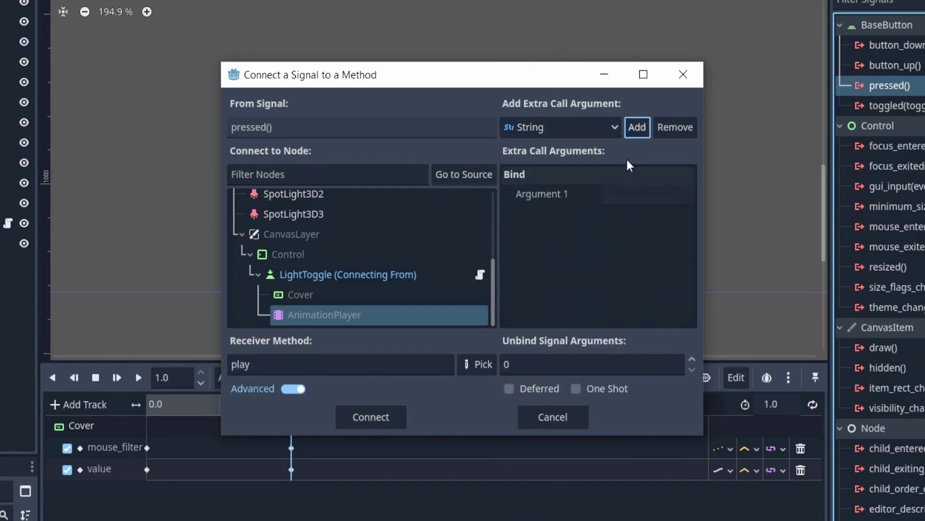
pyautogui.click(628, 194)
pyautogui.write('cooldo')
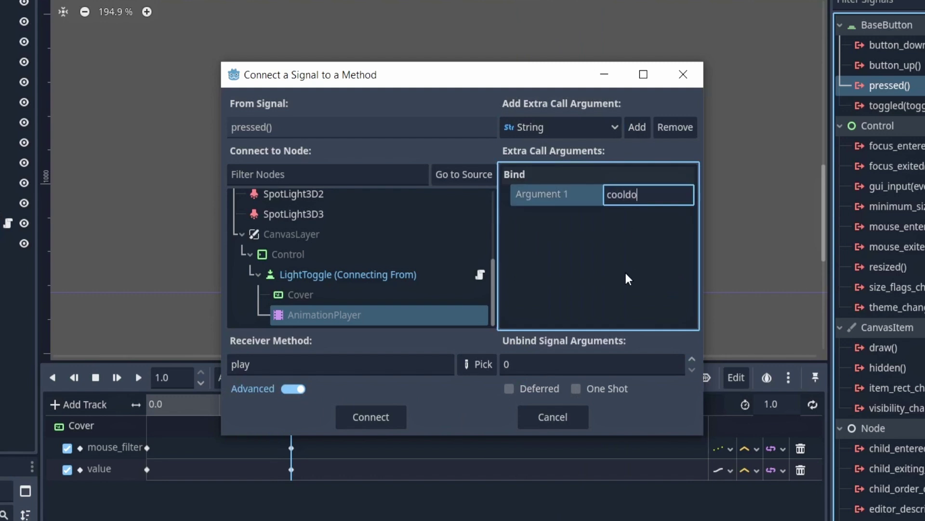
pyautogui.write('wn')
pyautogui.click(388, 415)
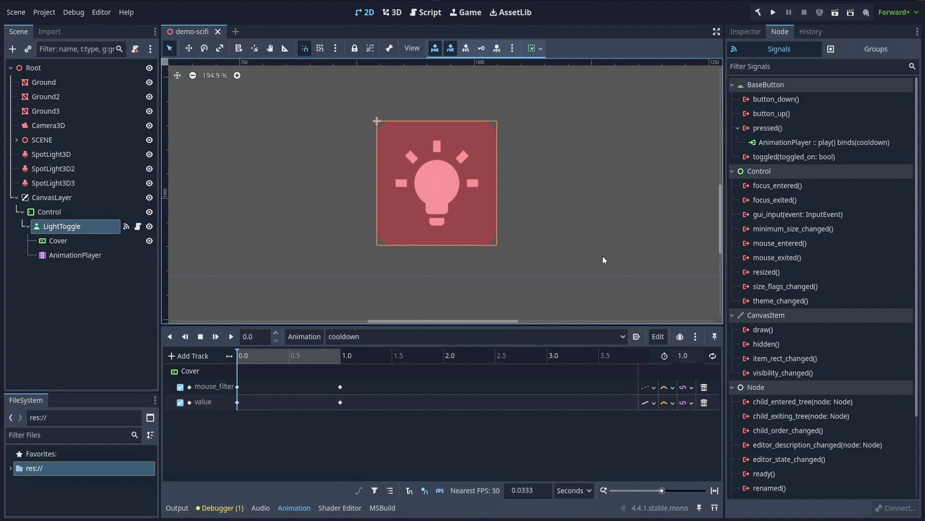
# Step: Select AnimationPlayer, switch to the RESET animation, and put the playhead at 0.0
pyautogui.click(106, 255)
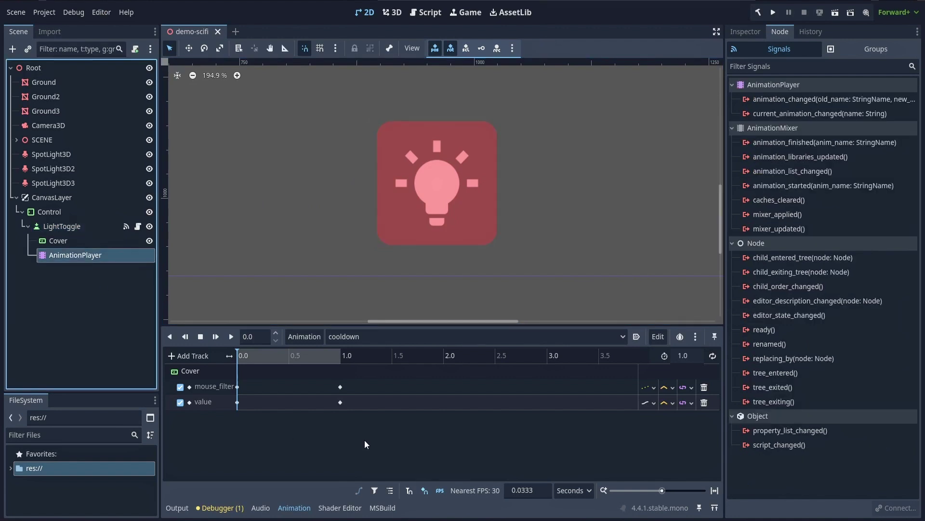
pyautogui.click(370, 336)
pyautogui.click(372, 351)
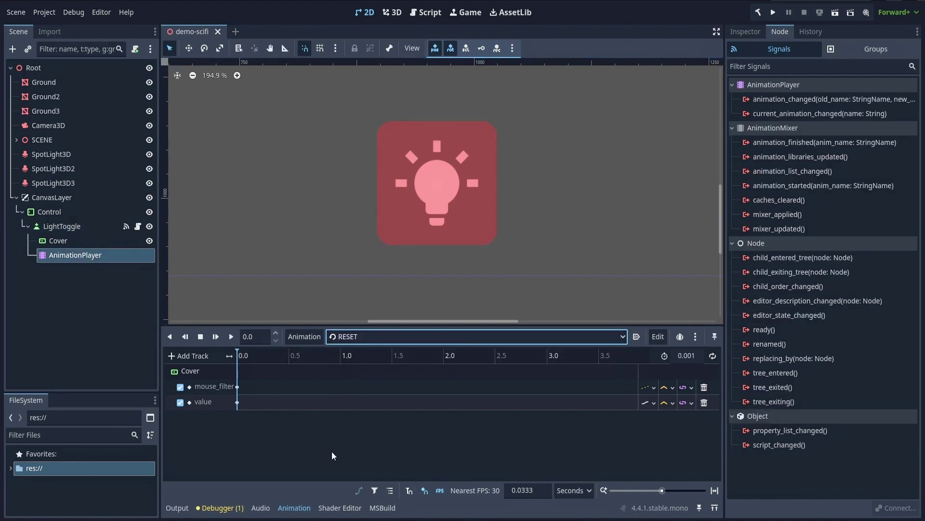
pyautogui.click(245, 356)
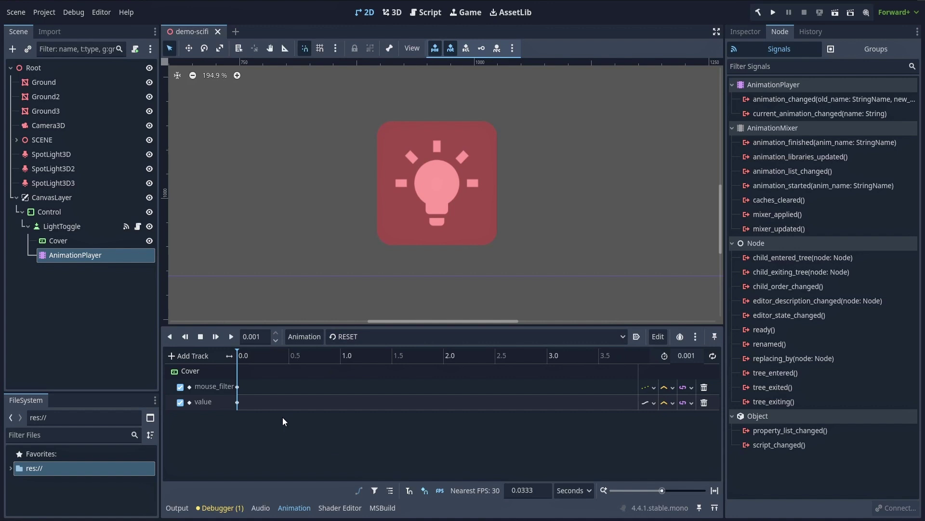
# Step: Set the RESET animation's mouse_filter key to Ignore
pyautogui.click(736, 33)
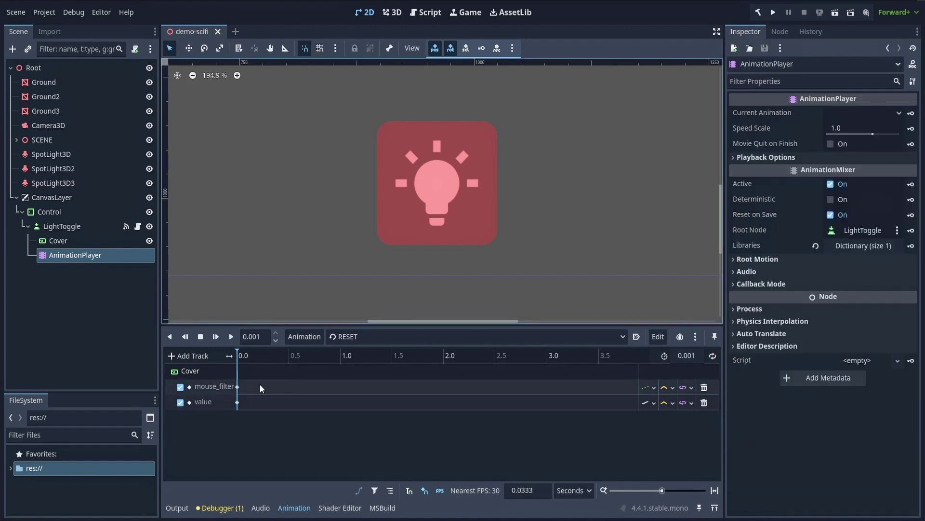
pyautogui.click(237, 386)
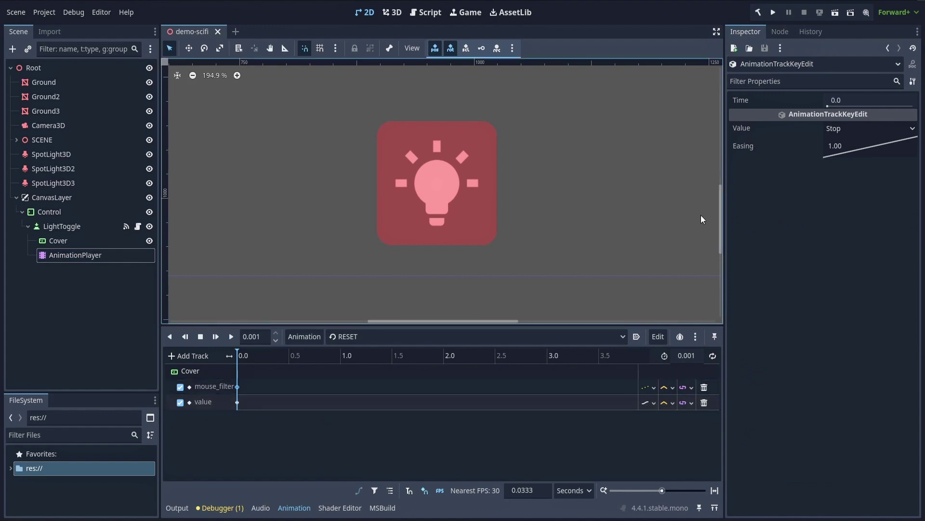
pyautogui.click(863, 129)
pyautogui.click(858, 172)
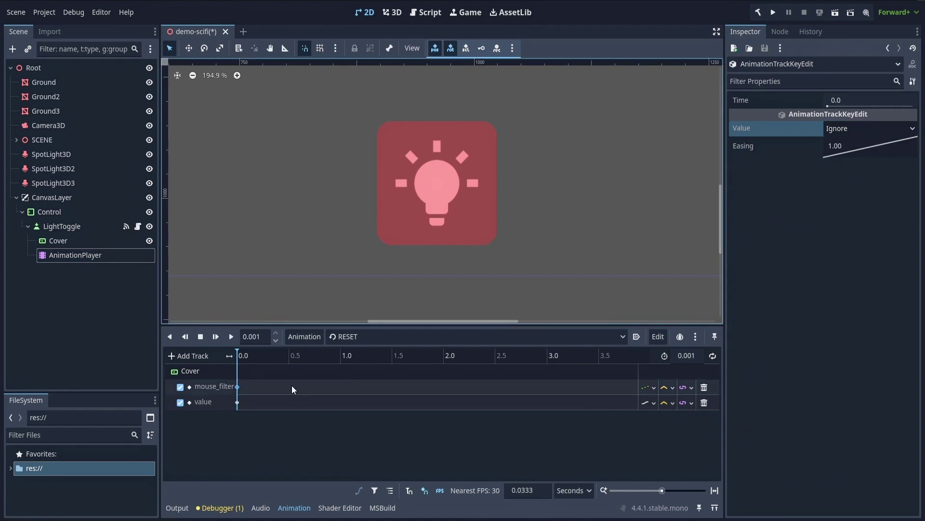
# Step: Set the RESET animation's value key to 0
pyautogui.click(238, 402)
pyautogui.click(851, 130)
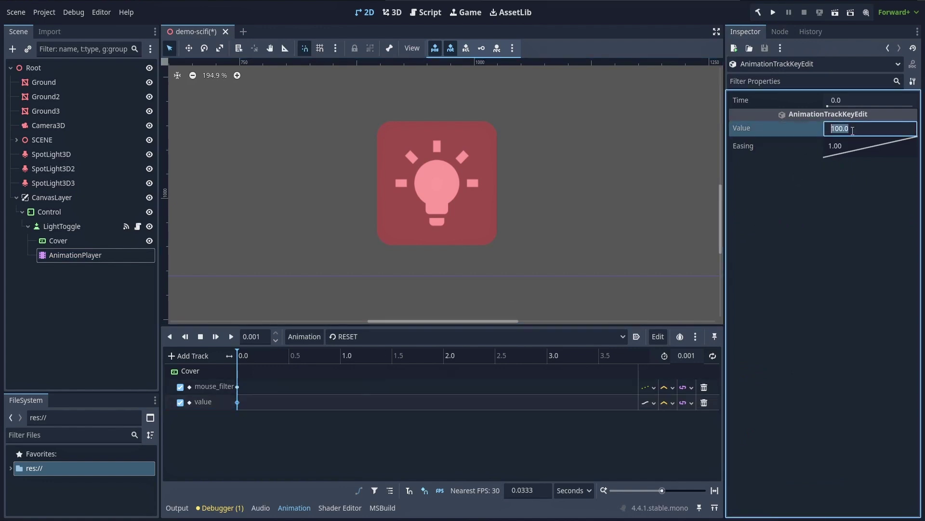
pyautogui.write('0')
pyautogui.press('Return')
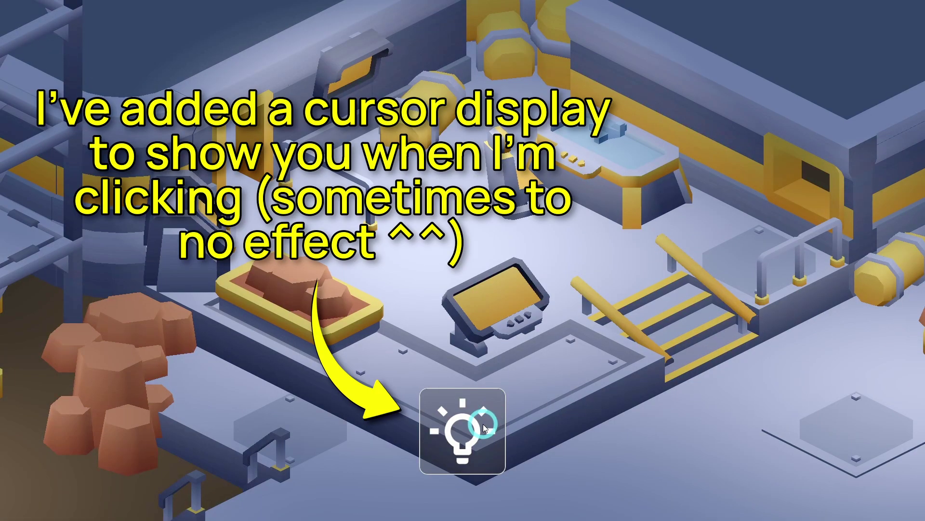
# Step: Press the lightbulb twice in the running scene to toggle lights and see the cooldown cover
pyautogui.click(483, 425)
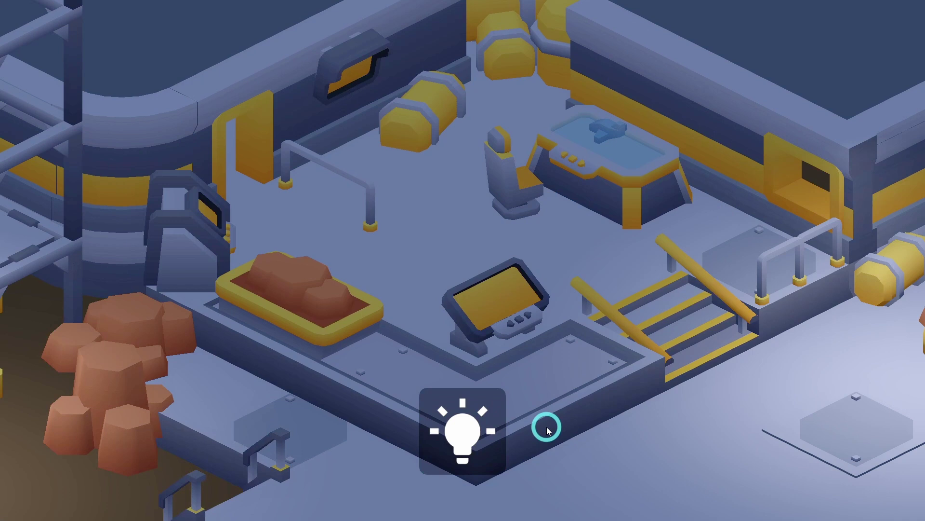
pyautogui.click(489, 432)
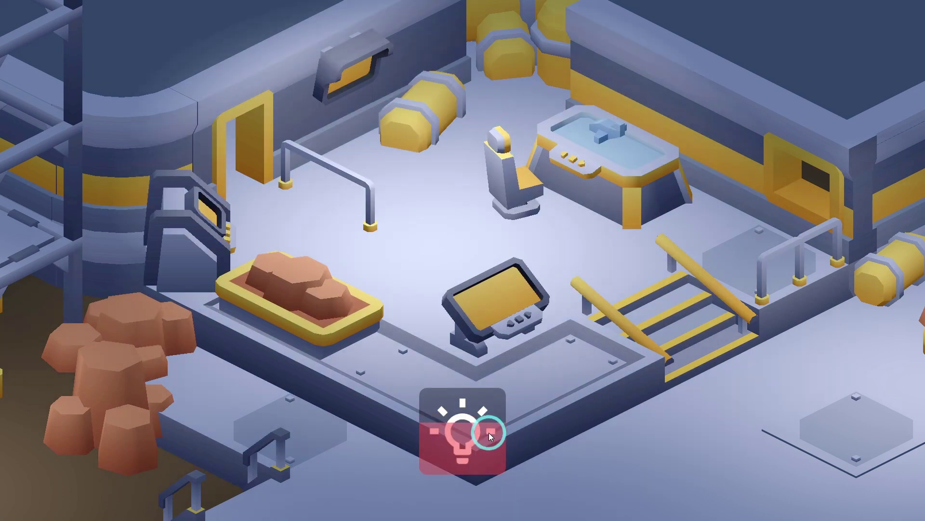